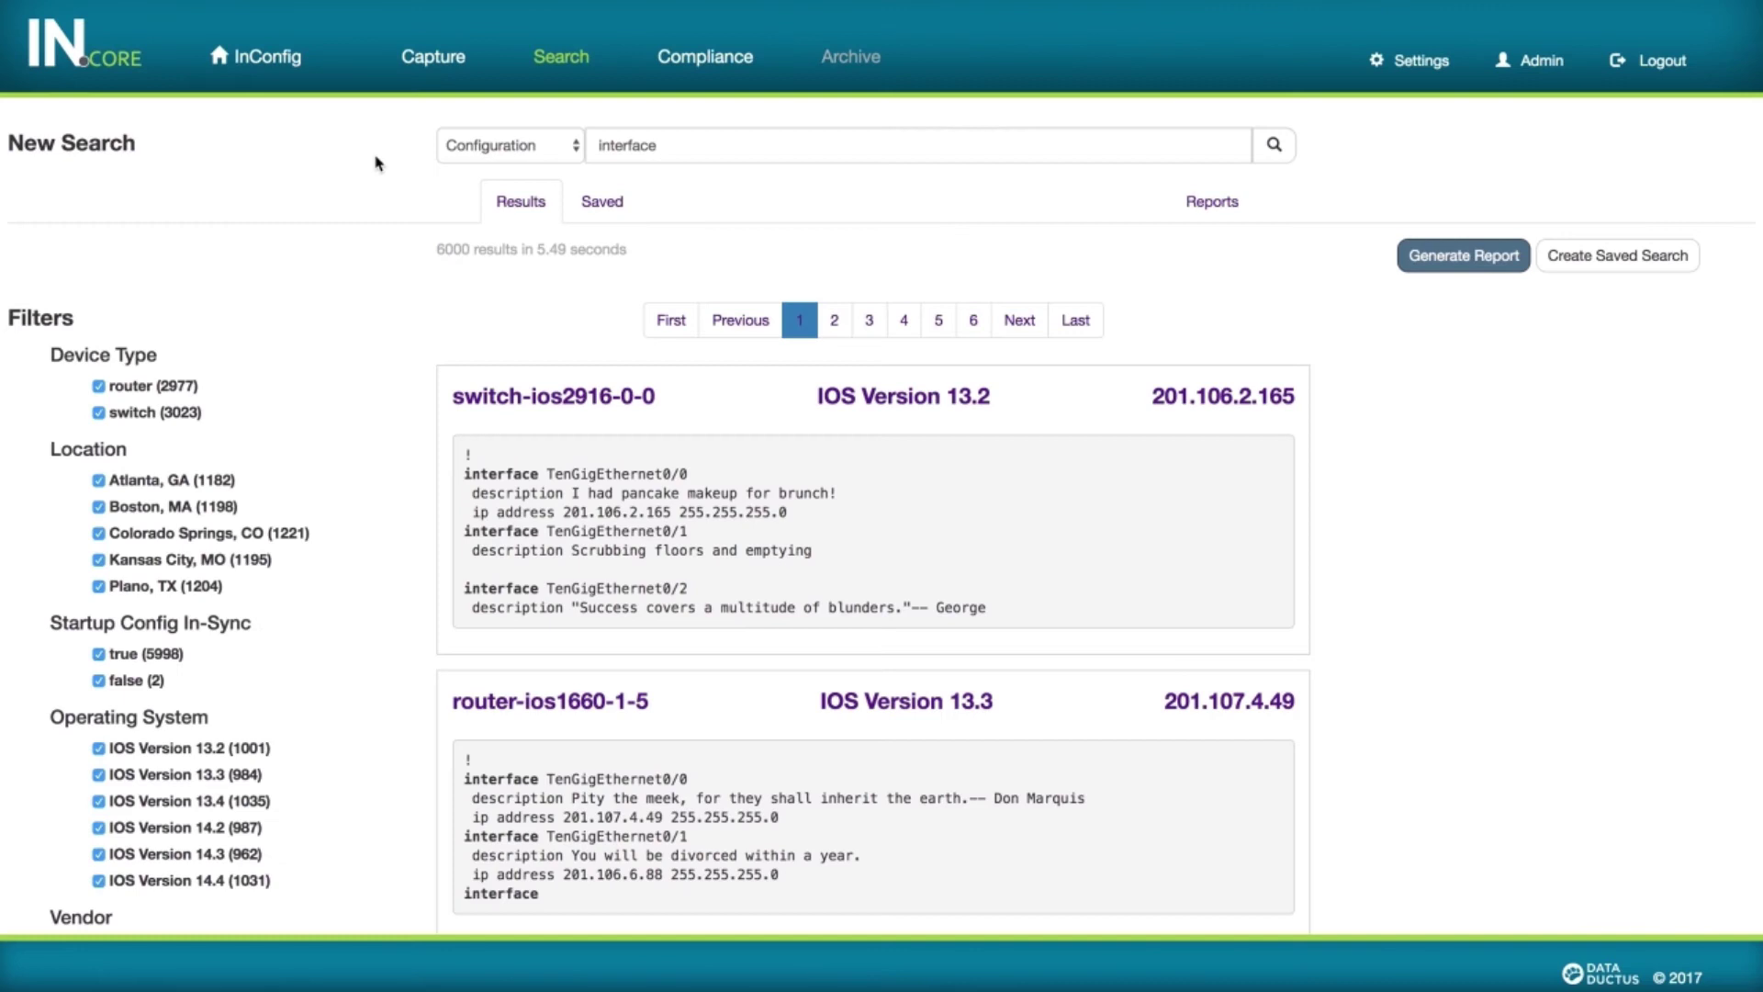
pyautogui.scroll(-4, 377, 163)
pyautogui.scroll(-4, 375, 164)
pyautogui.scroll(-4, 377, 164)
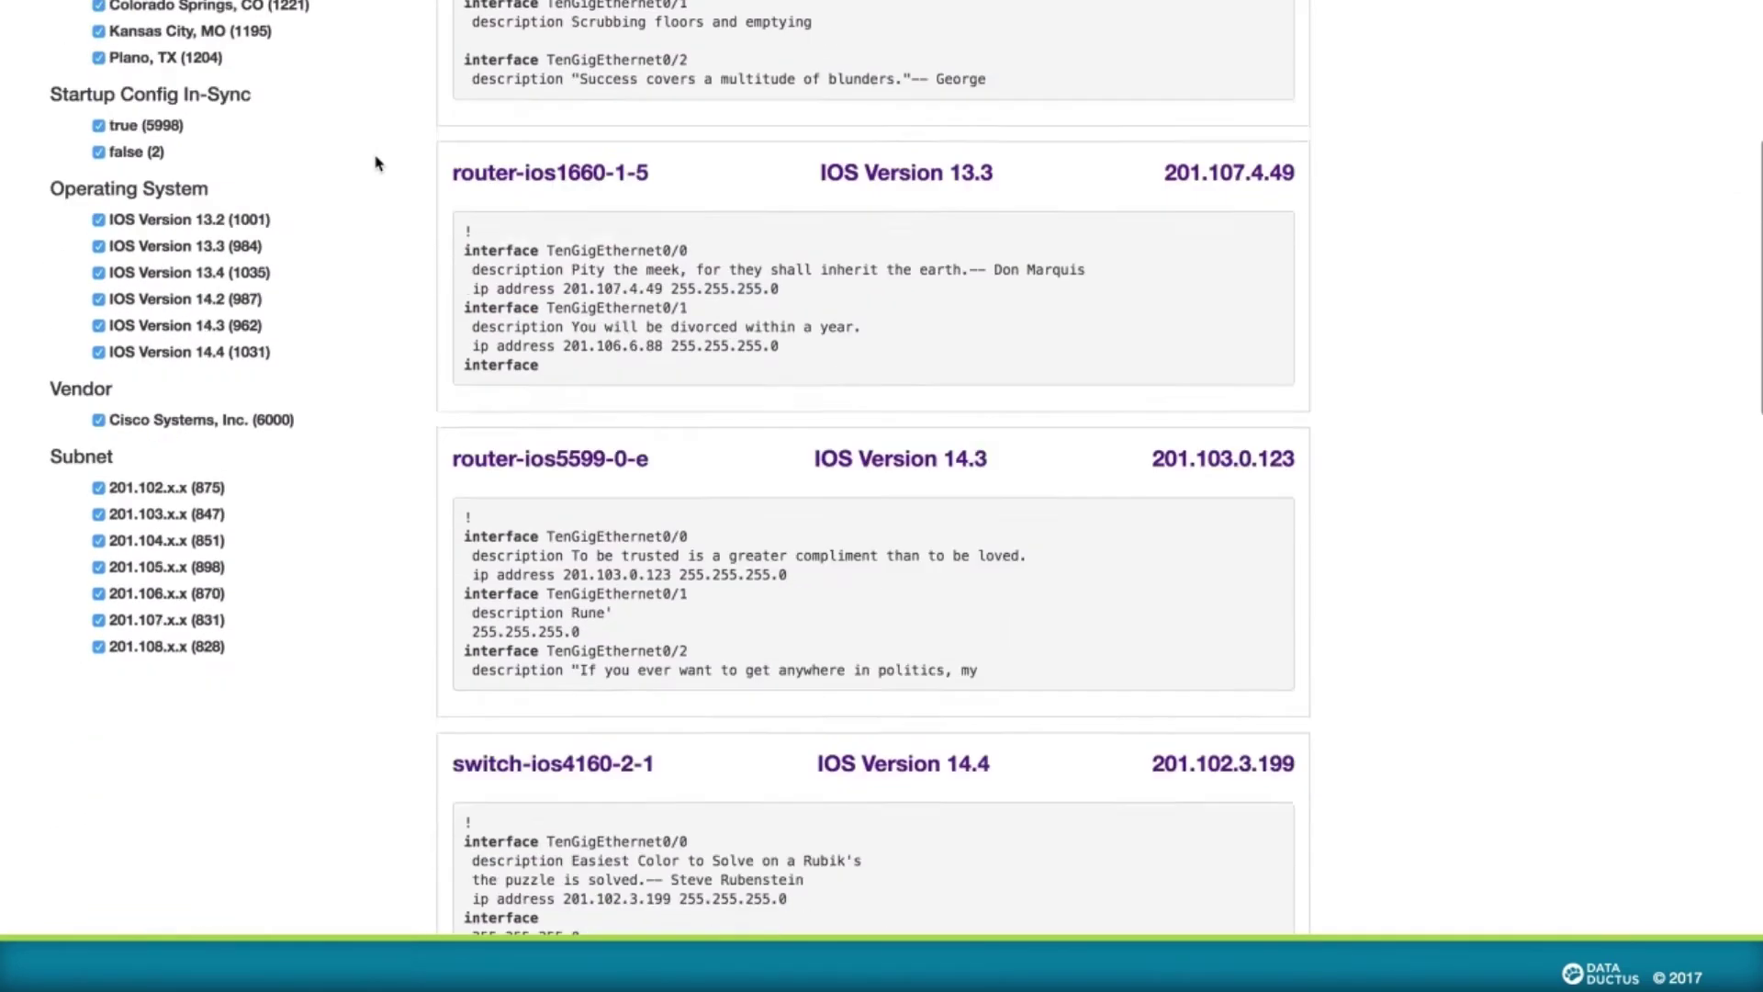
pyautogui.scroll(-4, 375, 162)
pyautogui.scroll(-5, 376, 163)
pyautogui.scroll(-5, 376, 163)
pyautogui.scroll(-5, 375, 162)
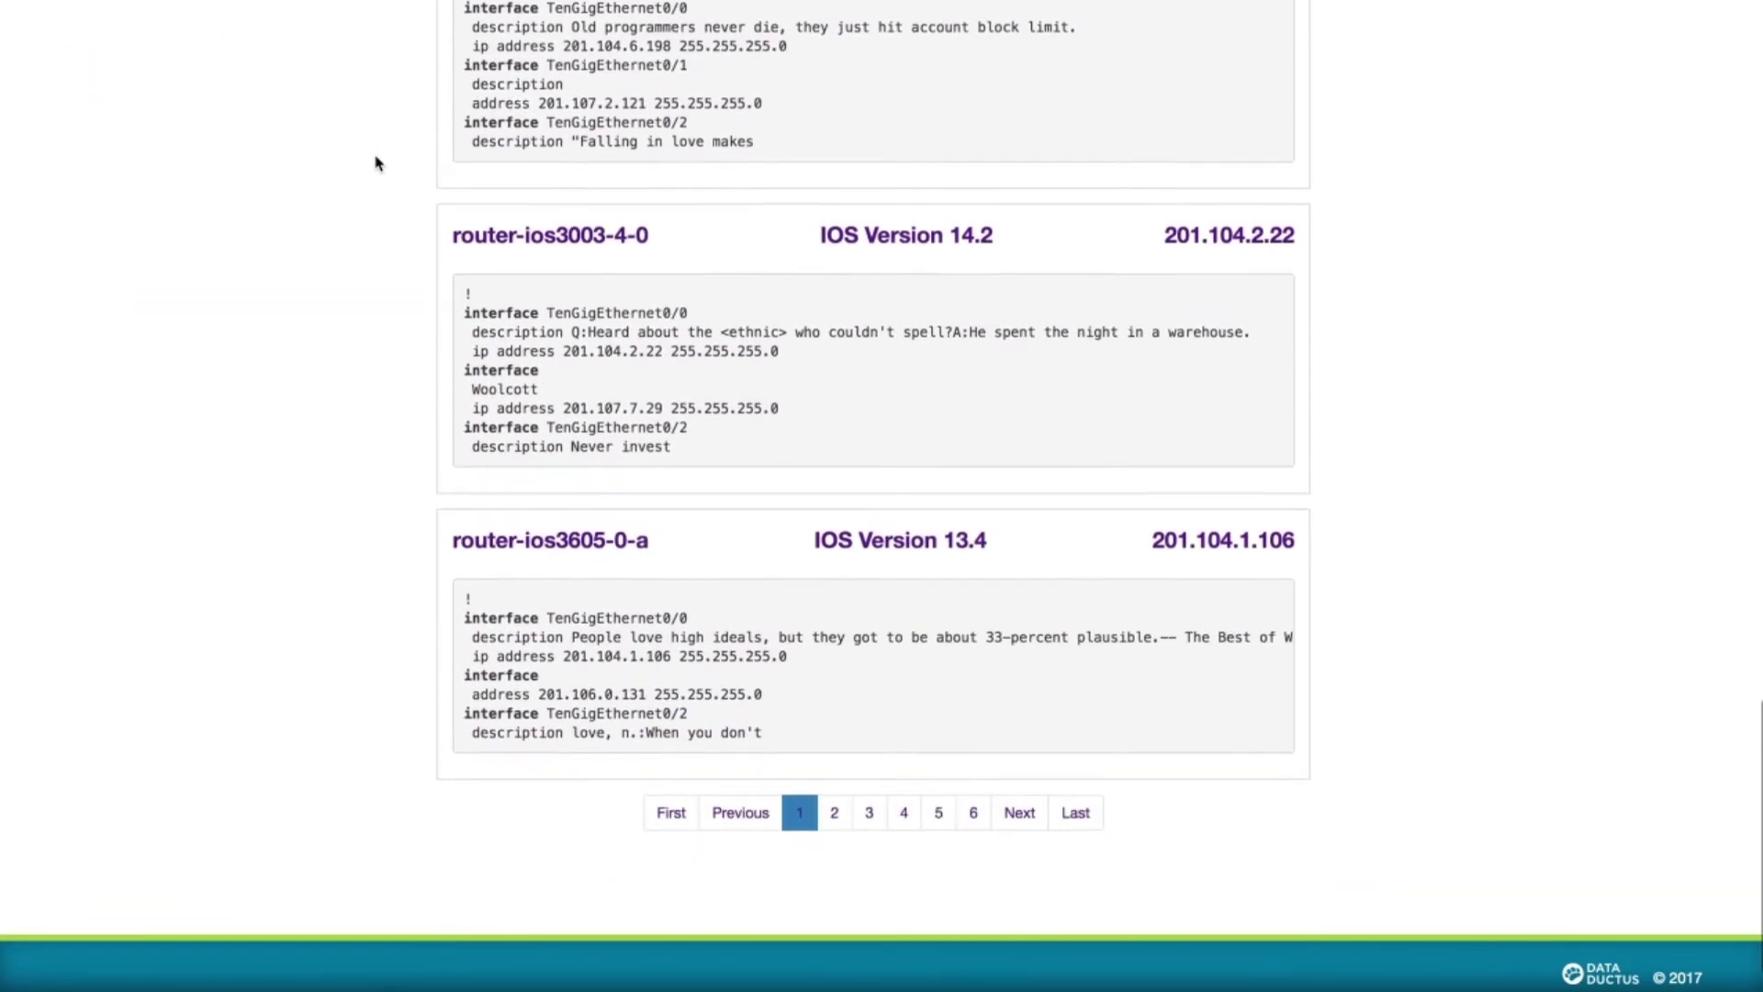
pyautogui.scroll(-3, 375, 163)
pyautogui.scroll(5, 376, 162)
pyautogui.scroll(5, 376, 163)
pyautogui.scroll(5, 377, 163)
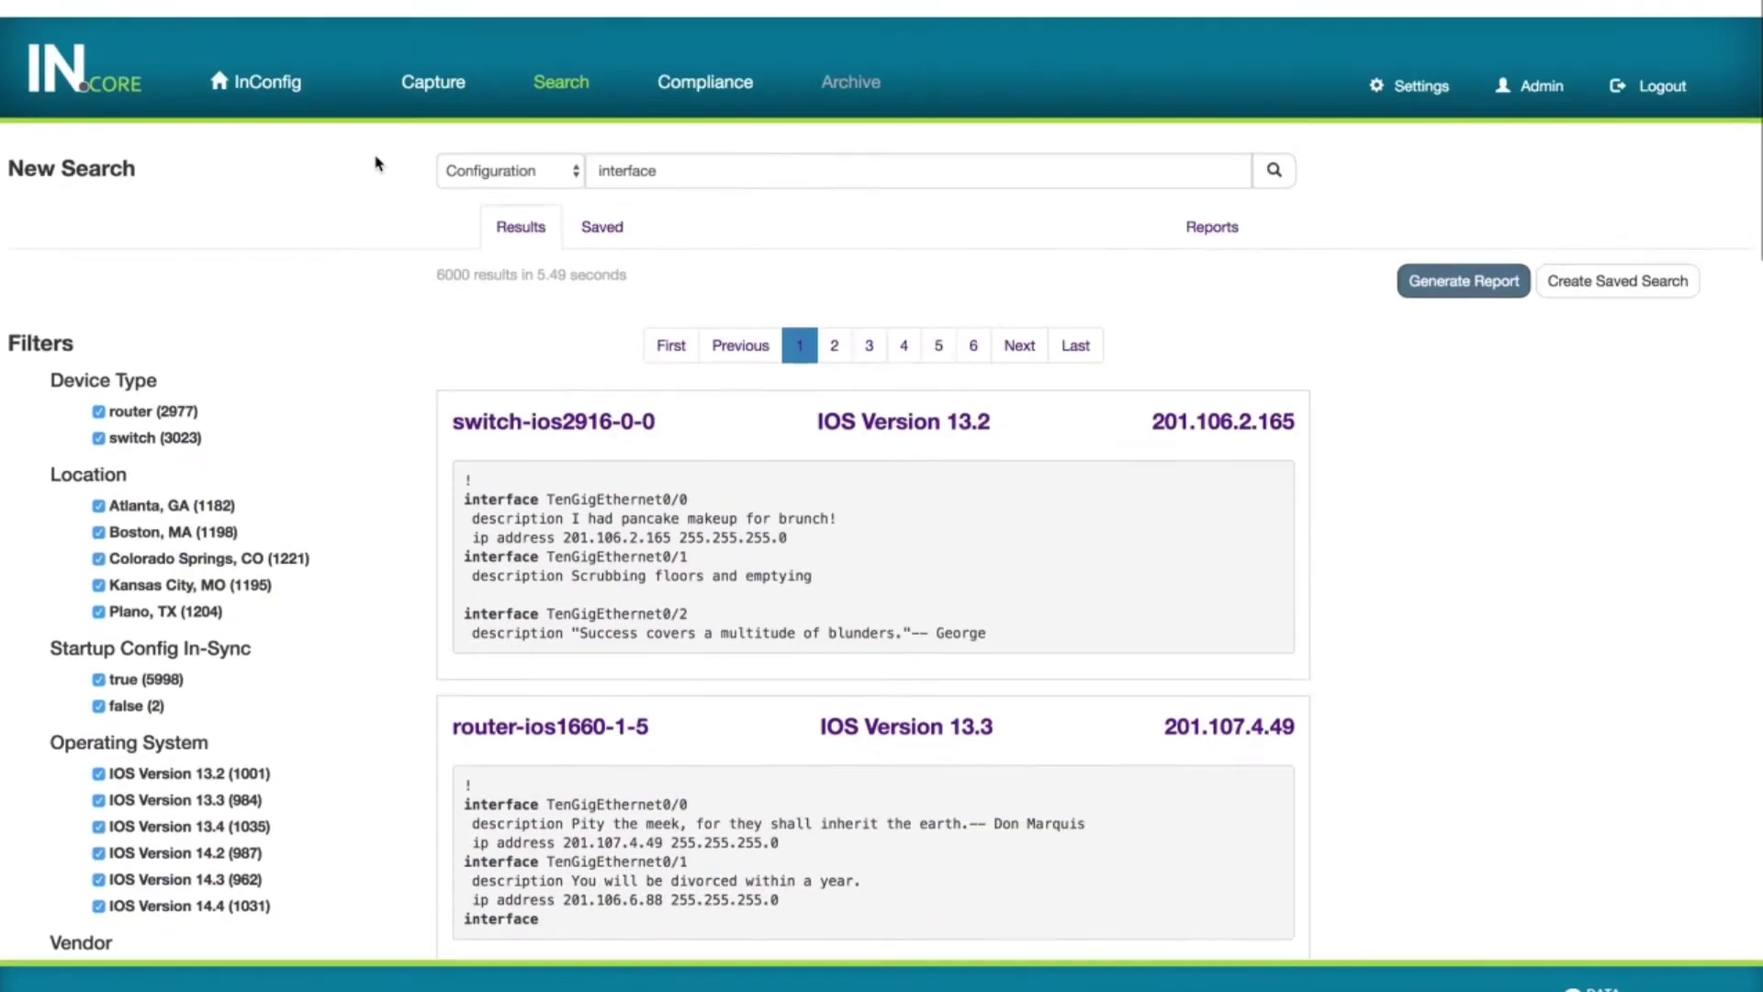
pyautogui.scroll(3, 376, 163)
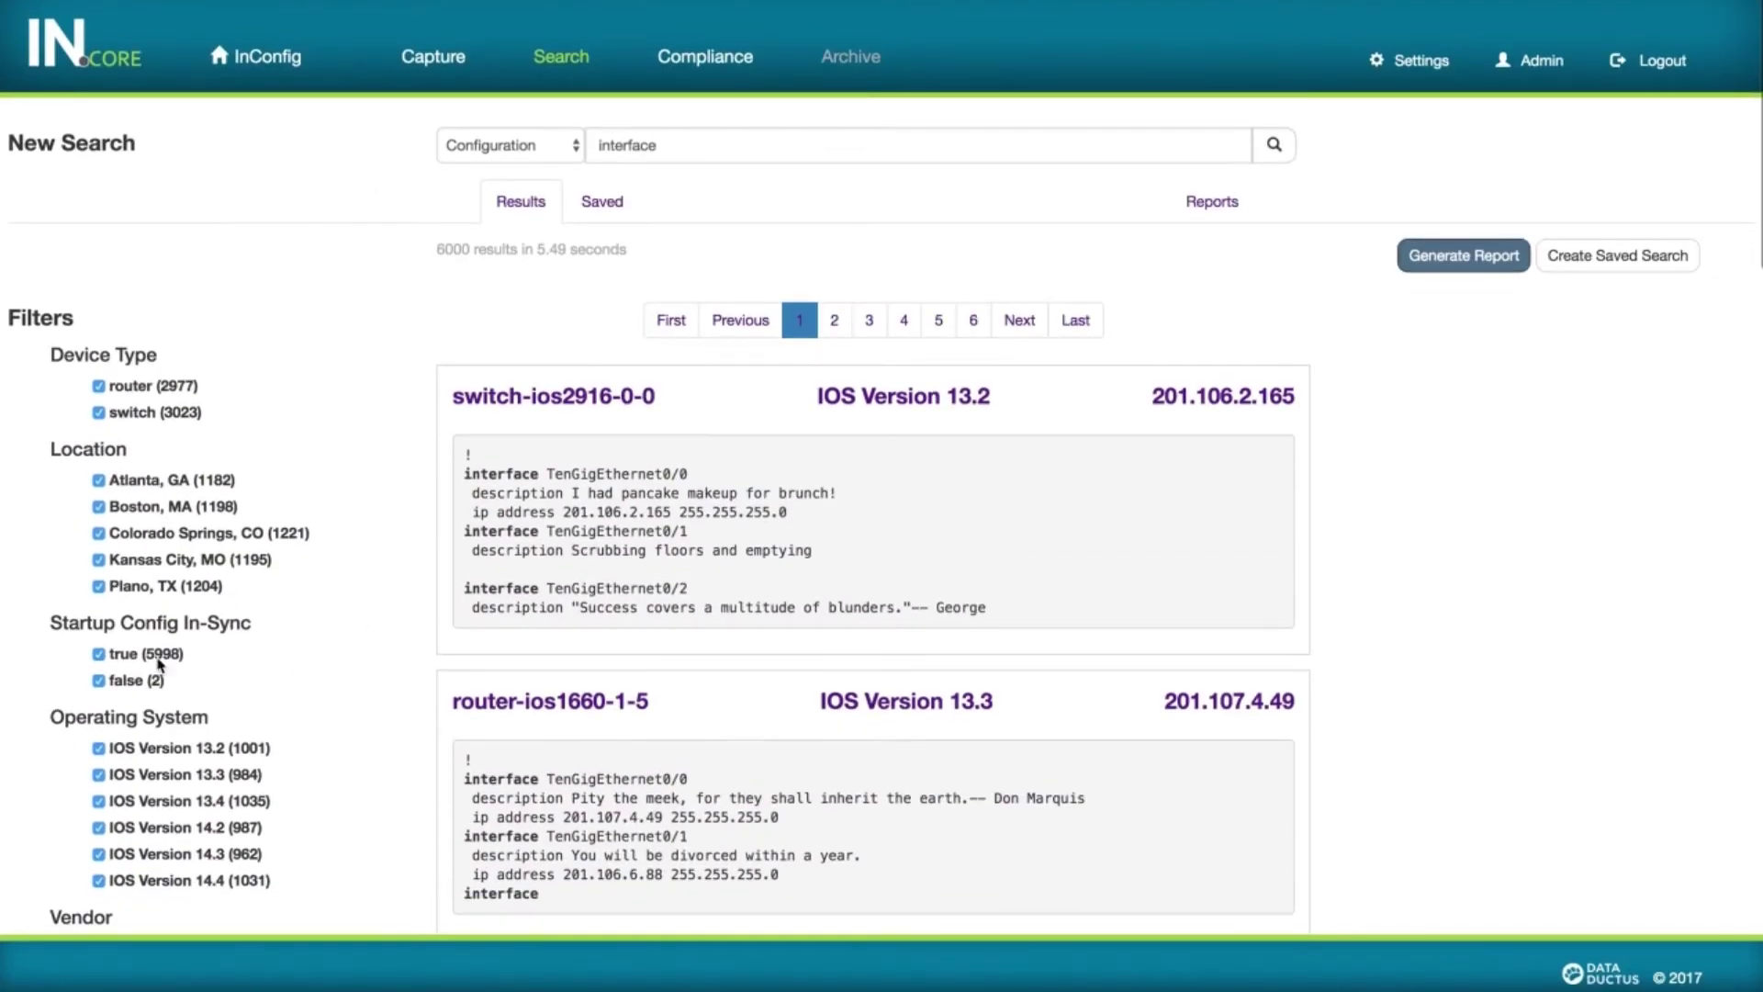
# Uncheck 'true' under Startup Config In-Sync to keep only the 2 out-of-sync devices
pyautogui.click(99, 654)
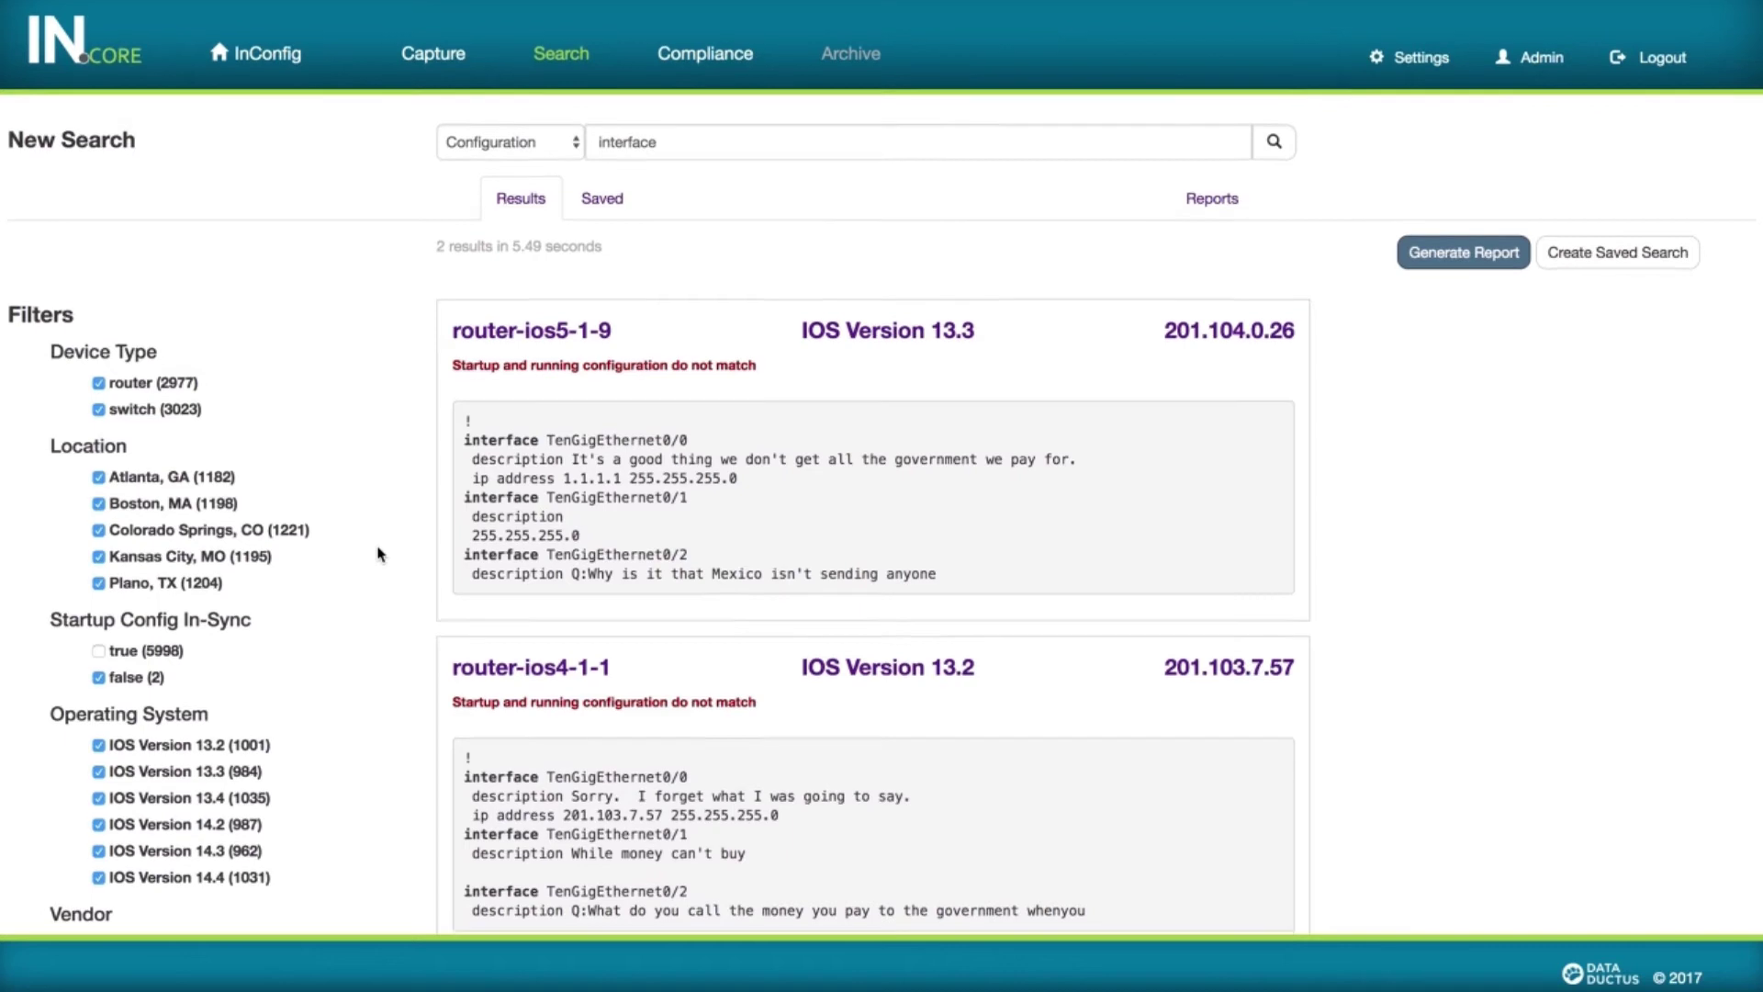
pyautogui.scroll(-3, 379, 554)
pyautogui.scroll(3, 378, 554)
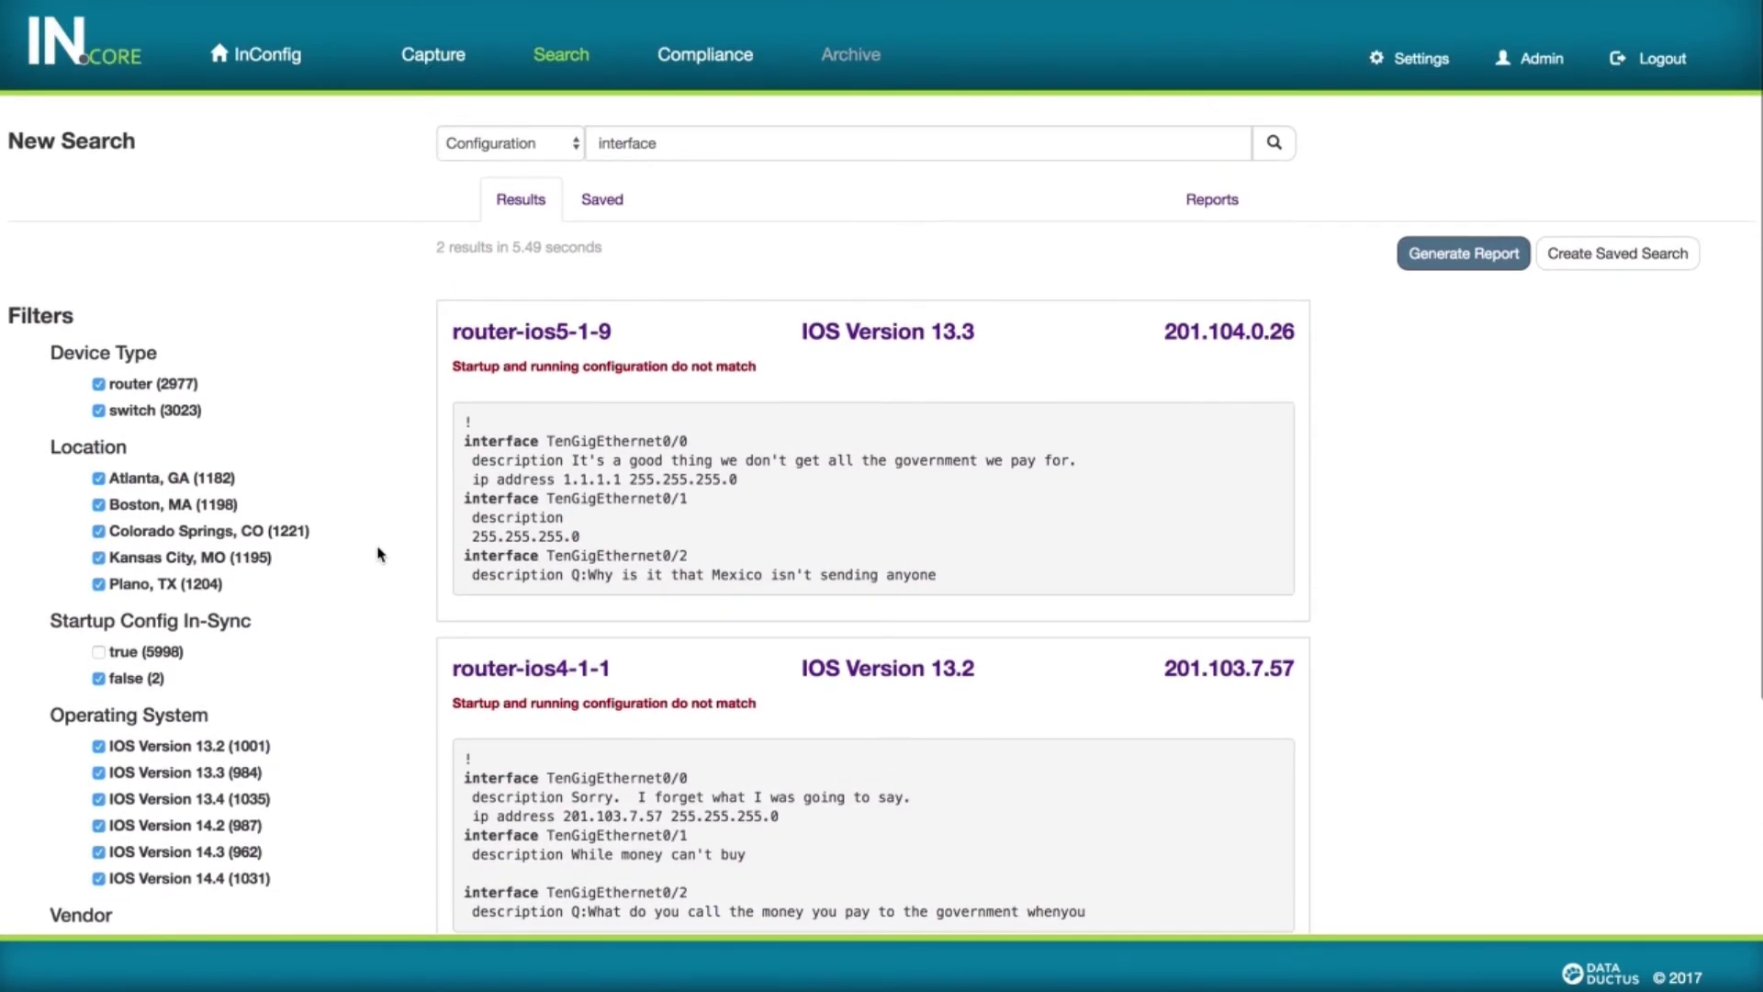
# Open router-ios5-1-9's device details and show its running configuration
pyautogui.click(530, 332)
pyautogui.click(375, 225)
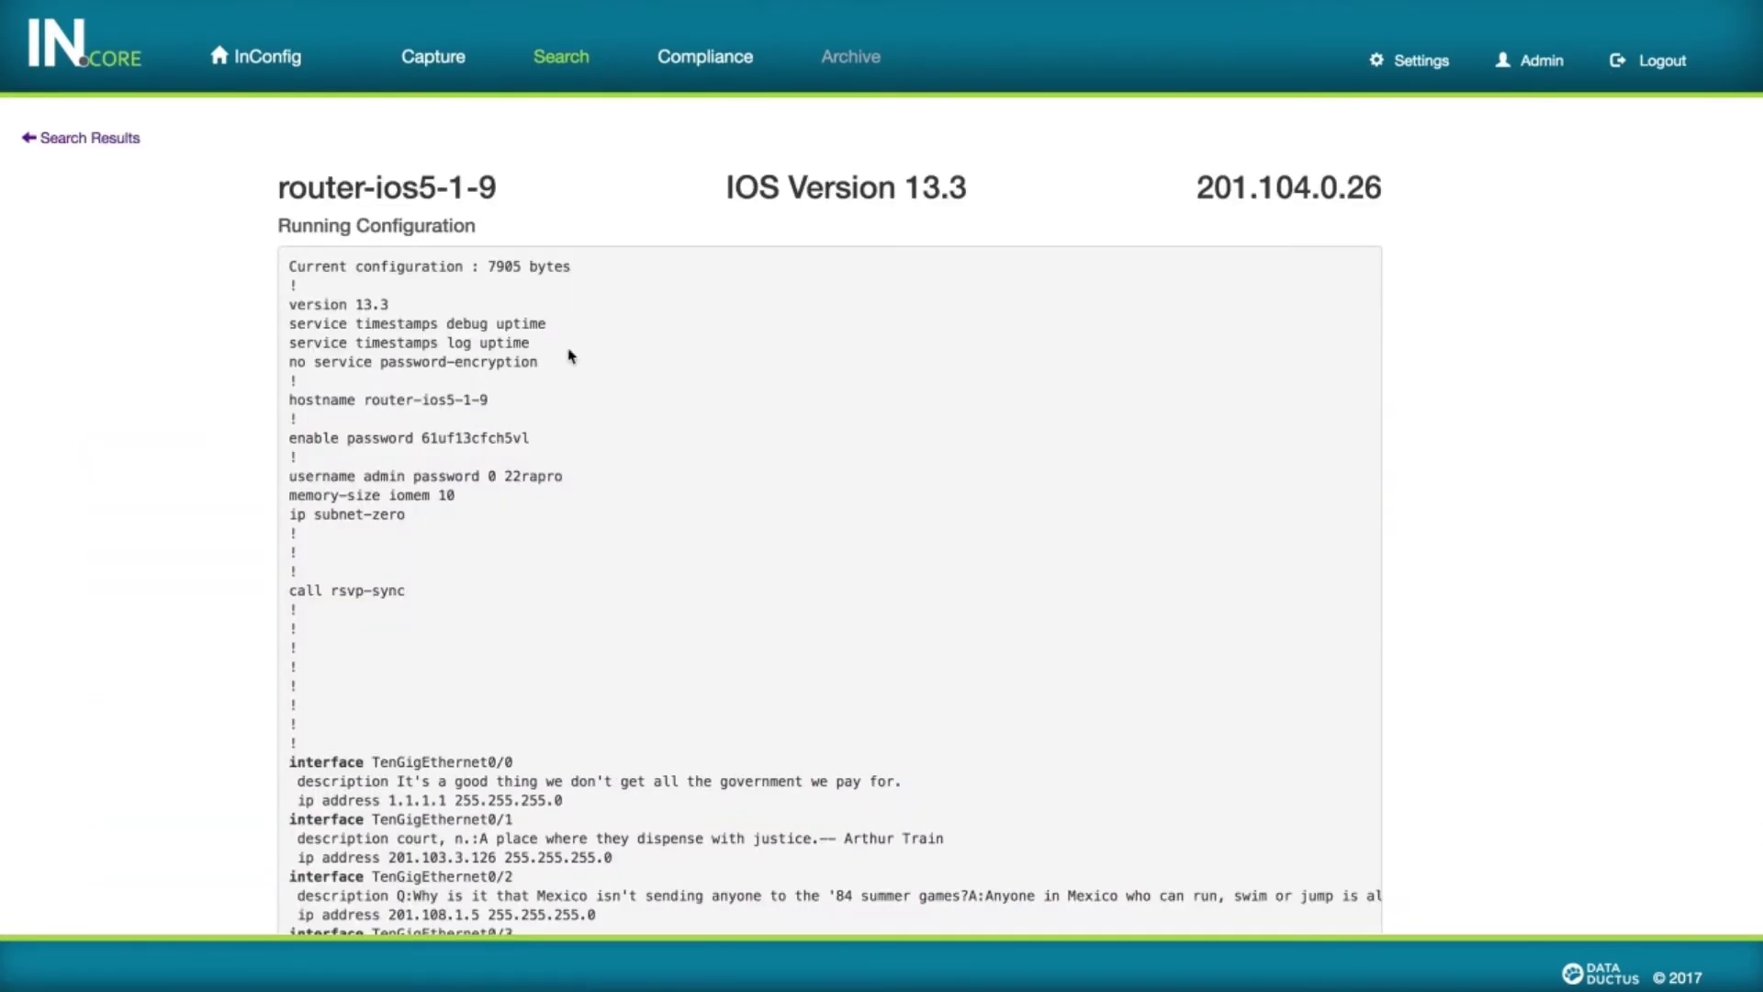
pyautogui.scroll(-5, 1001, 583)
pyautogui.scroll(-5, 1000, 581)
pyautogui.scroll(-5, 1001, 581)
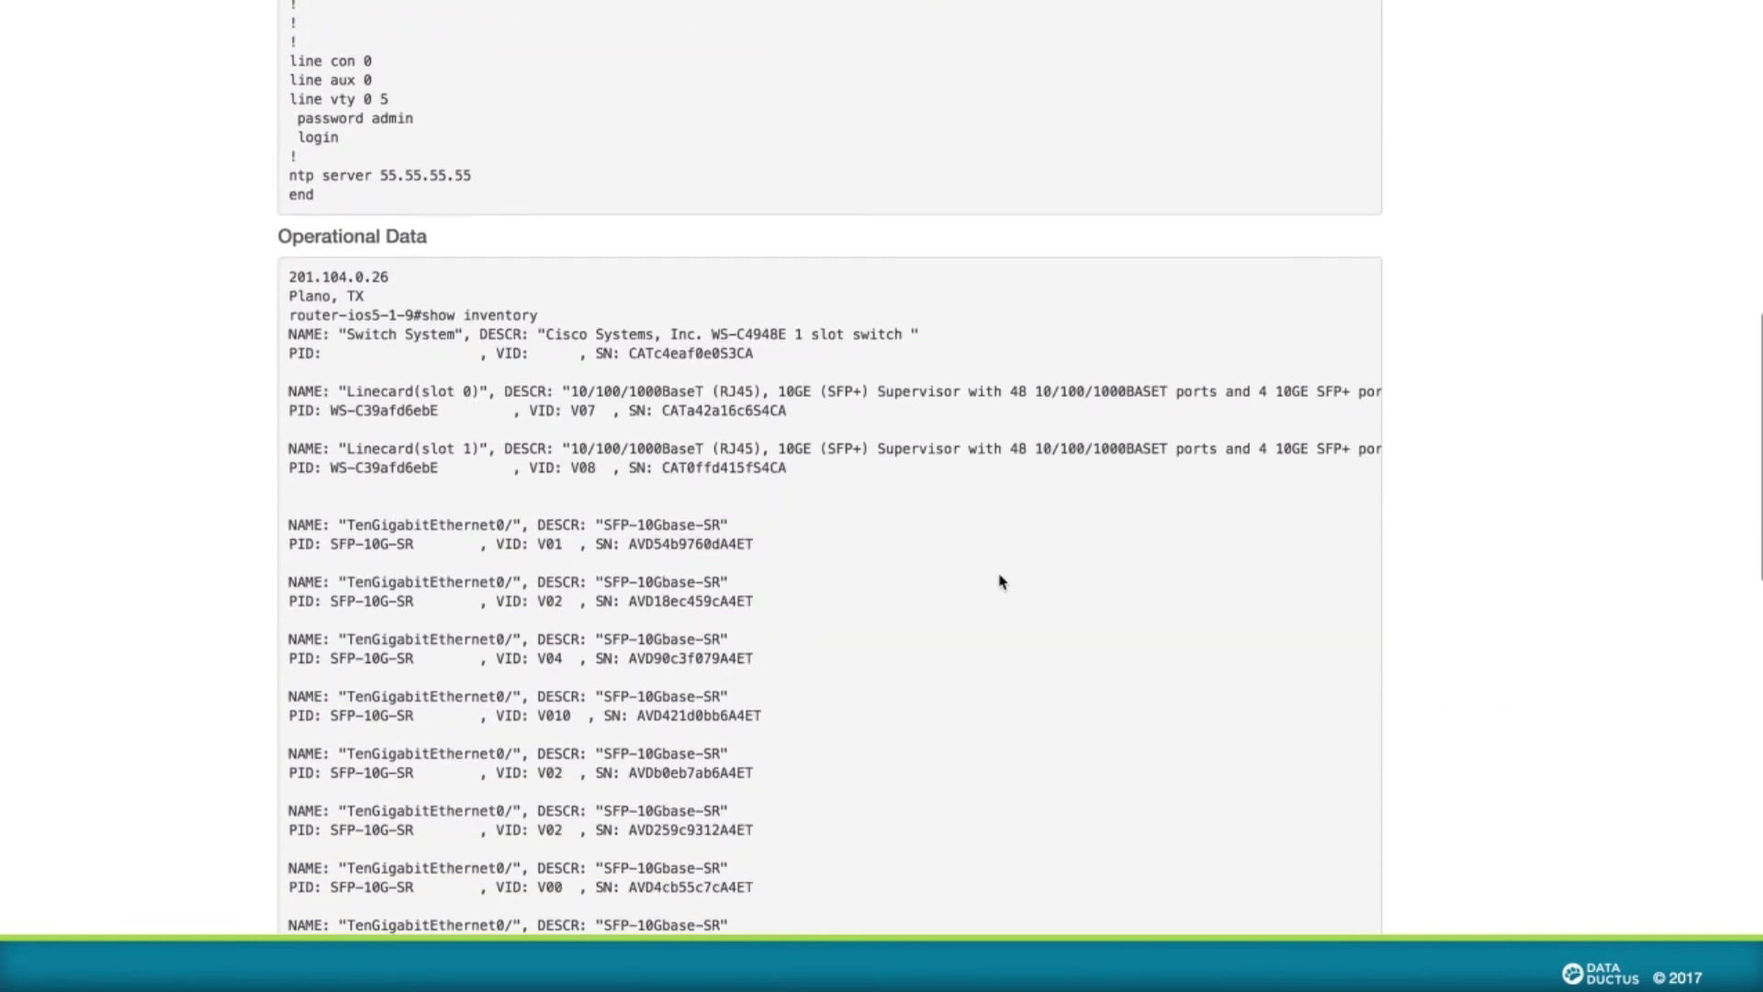
pyautogui.scroll(-5, 1000, 582)
pyautogui.scroll(-5, 1001, 582)
pyautogui.scroll(-5, 1000, 581)
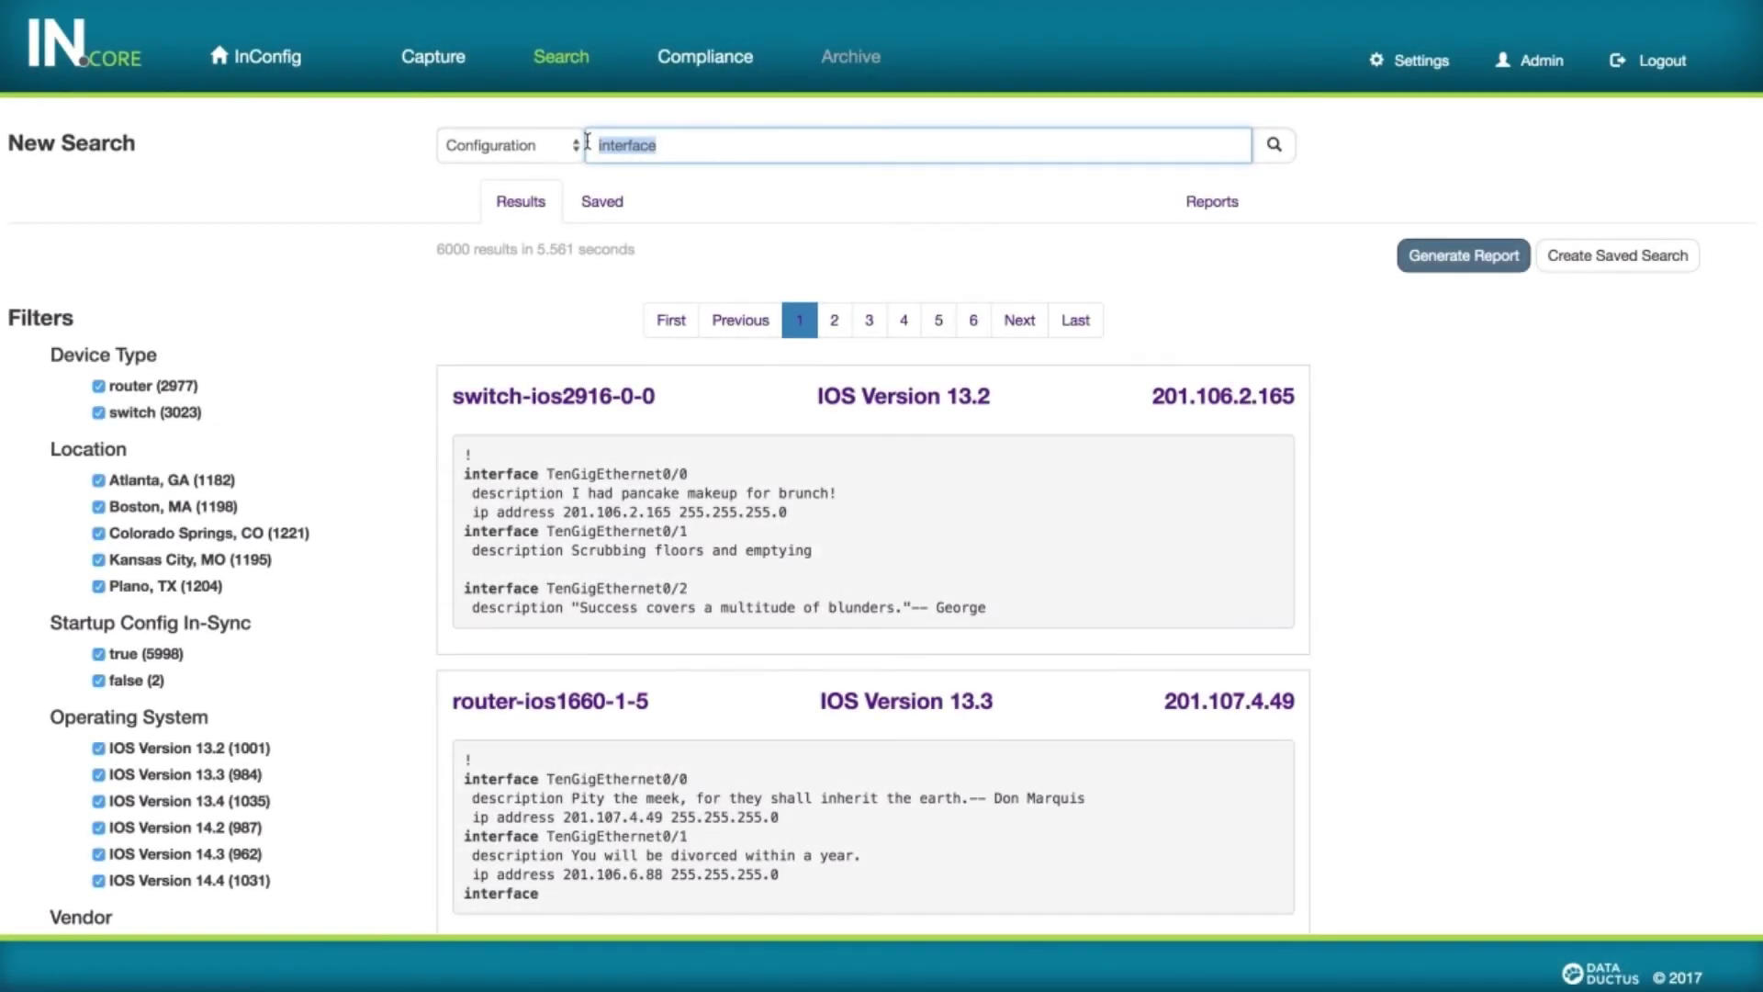
pyautogui.write('201.1')
pyautogui.write('04.0.')
pyautogui.write('78')
# Search for 201.104.0.78 and preview a Device Configuration report of the 3 matches
pyautogui.press('Return')
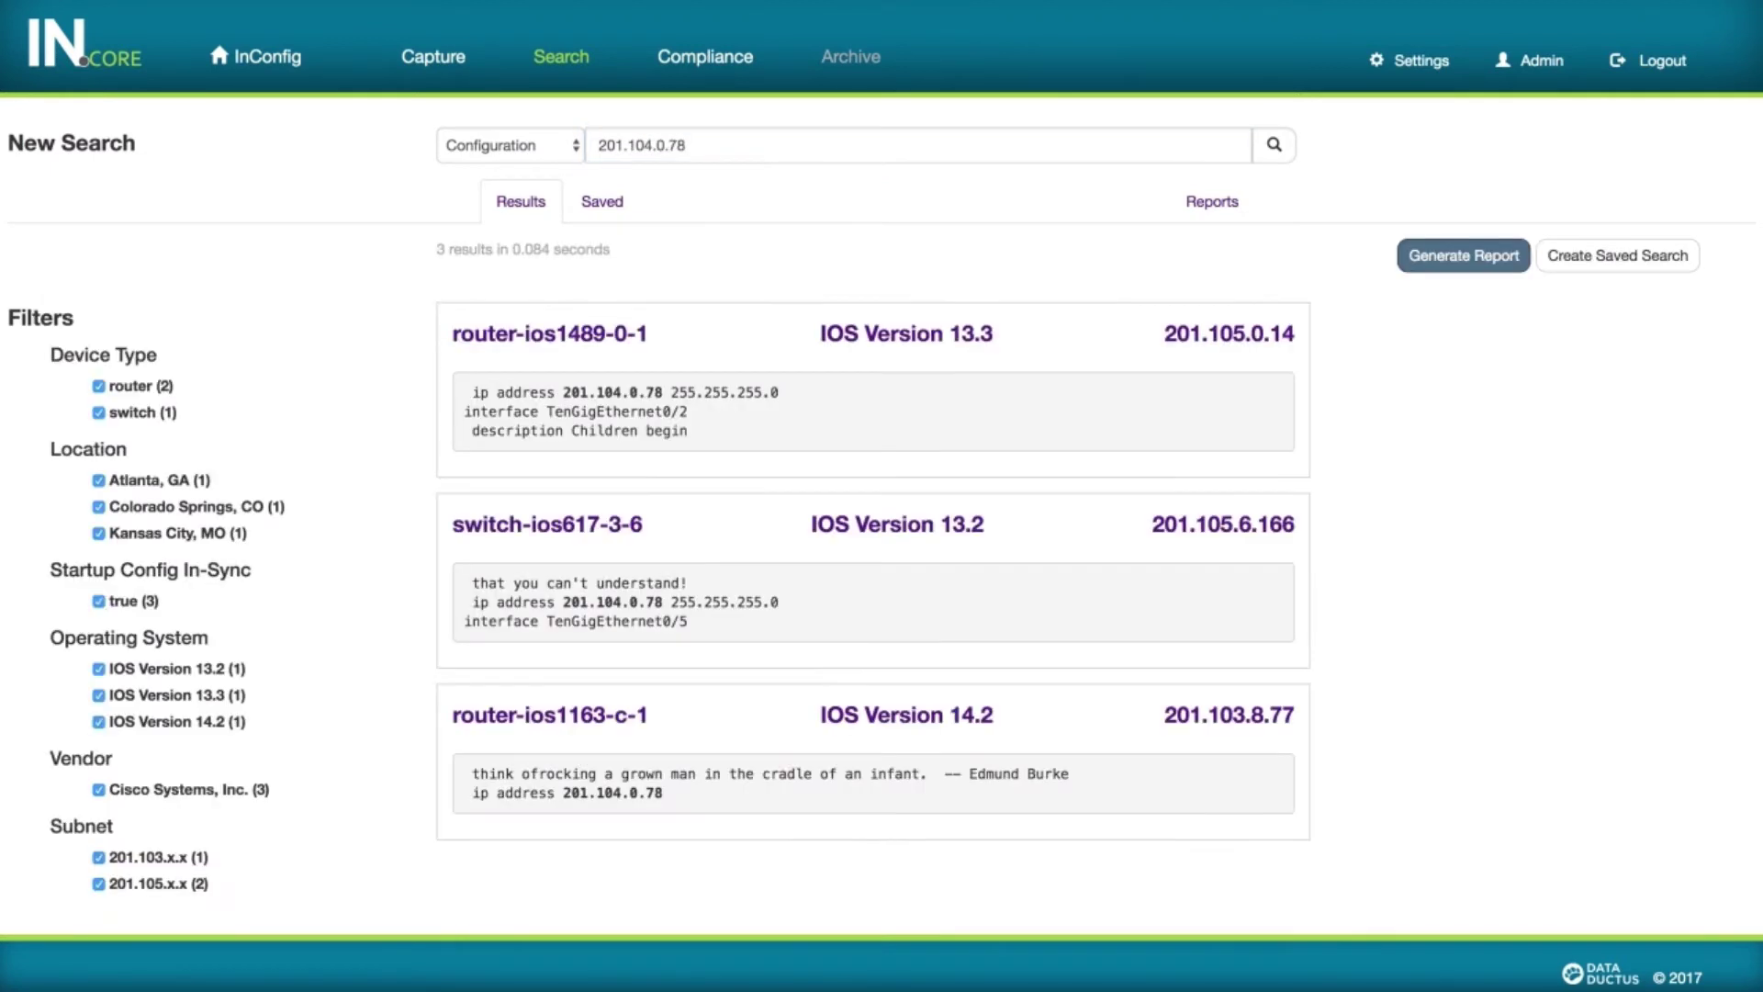
pyautogui.scroll(-1, 402, 355)
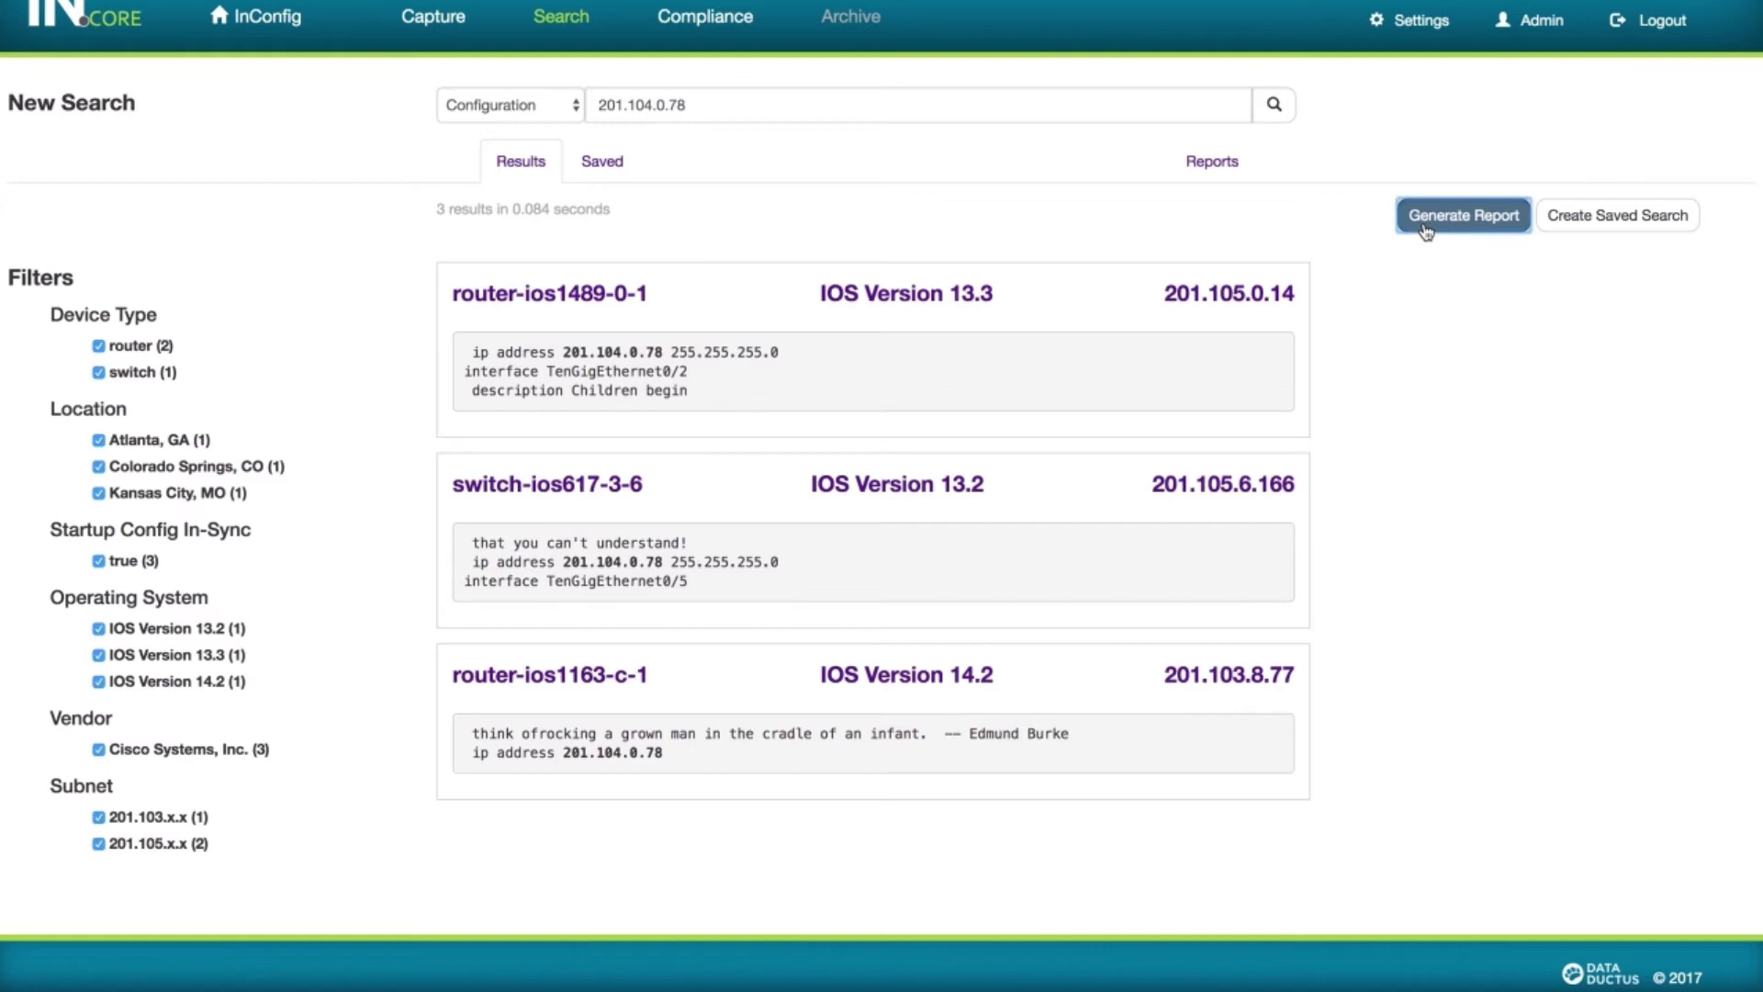
pyautogui.click(1464, 216)
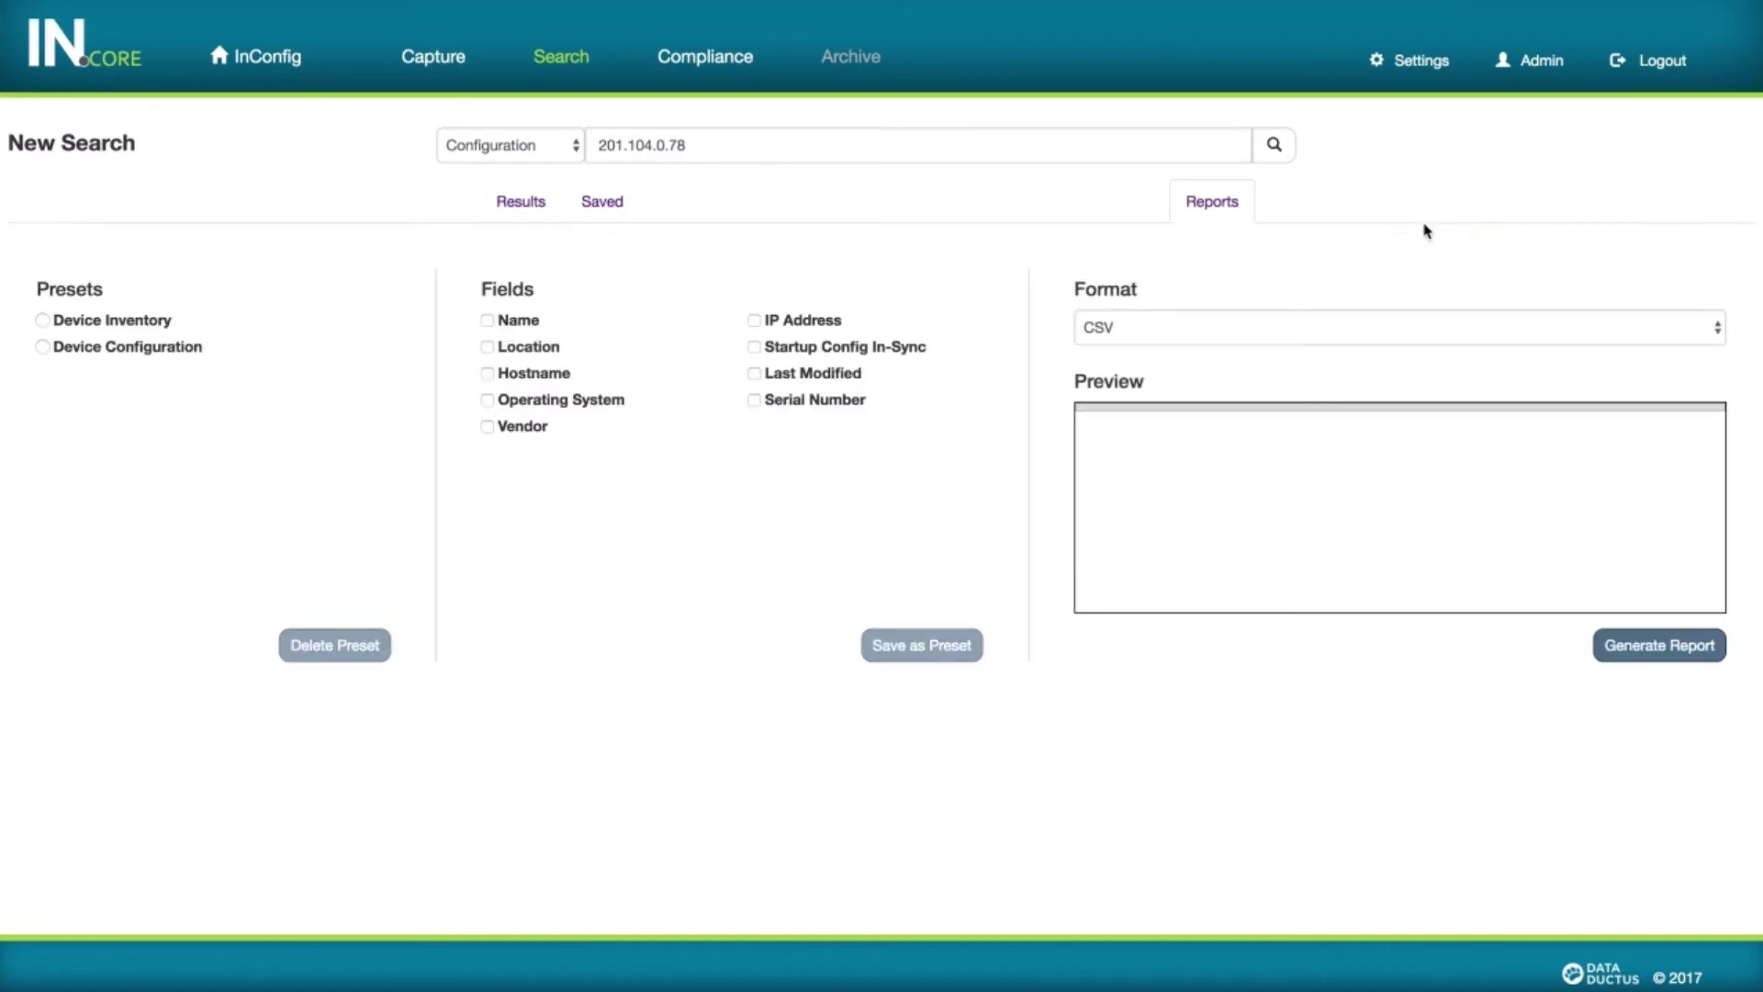
pyautogui.click(40, 348)
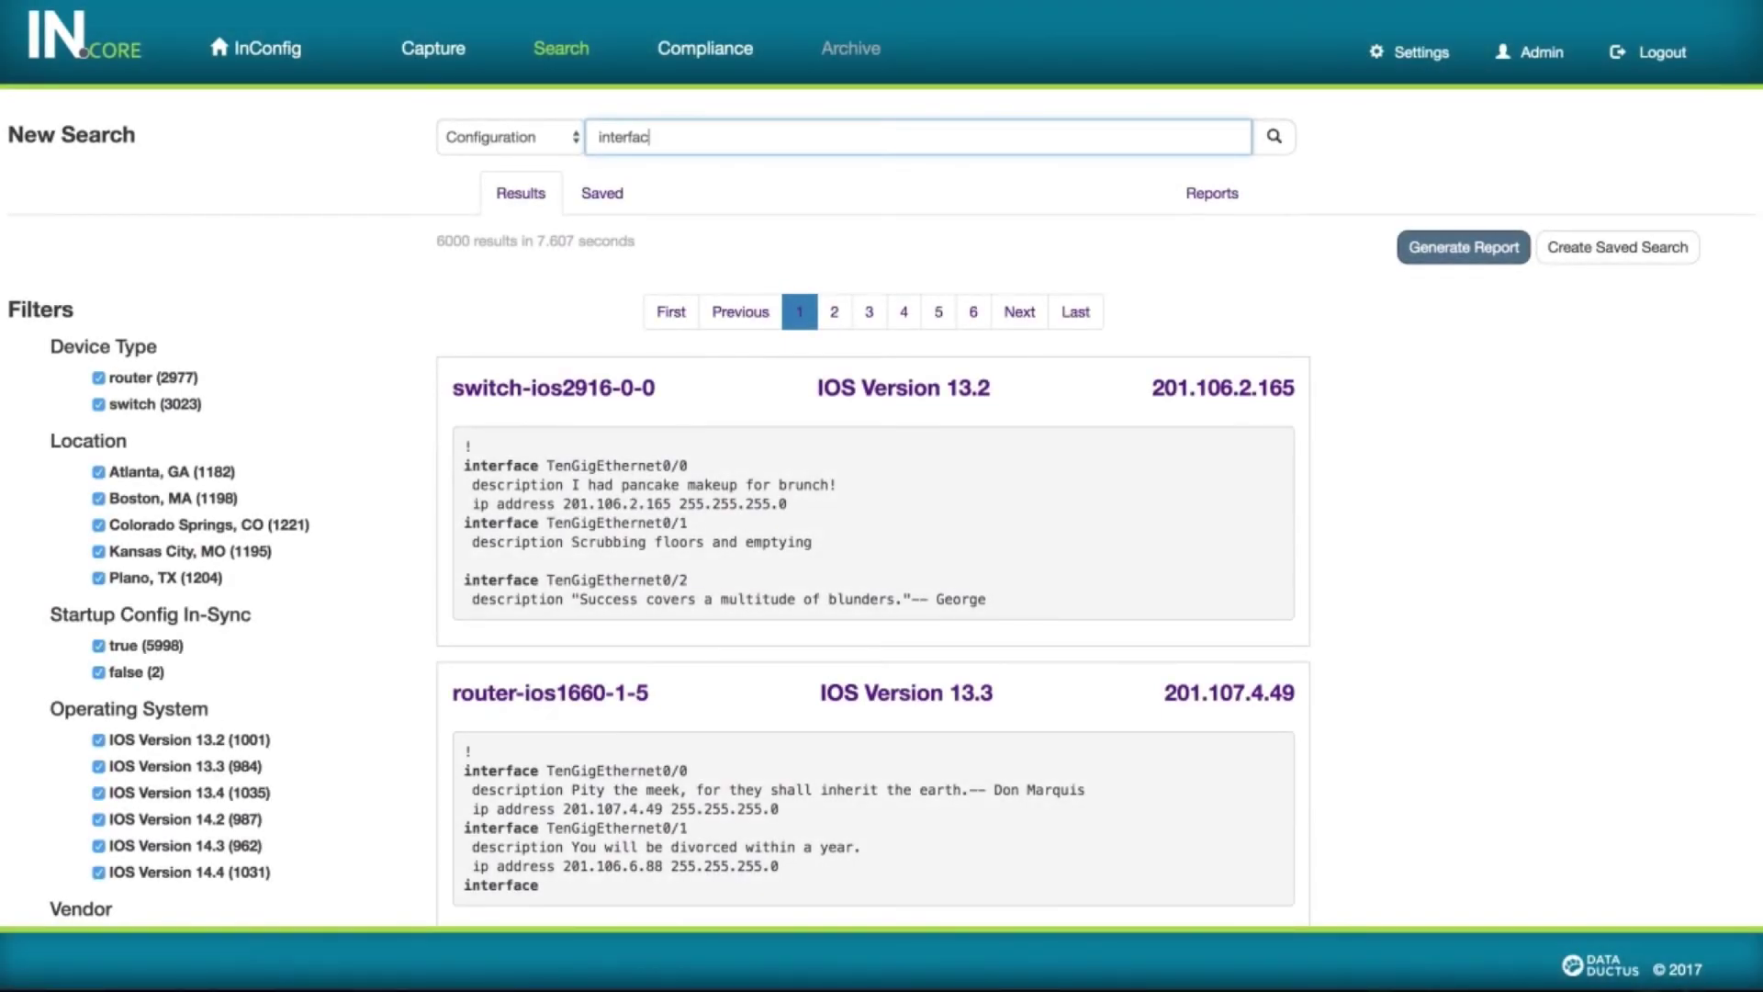
# Search for bad_password and preview a Device Inventory report for switch-ios9-0-6
pyautogui.press('BackSpace')
pyautogui.press('BackSpace')
pyautogui.press('BackSpace')
pyautogui.write('bad')
pyautogui.write('_password')
pyautogui.press('Return')
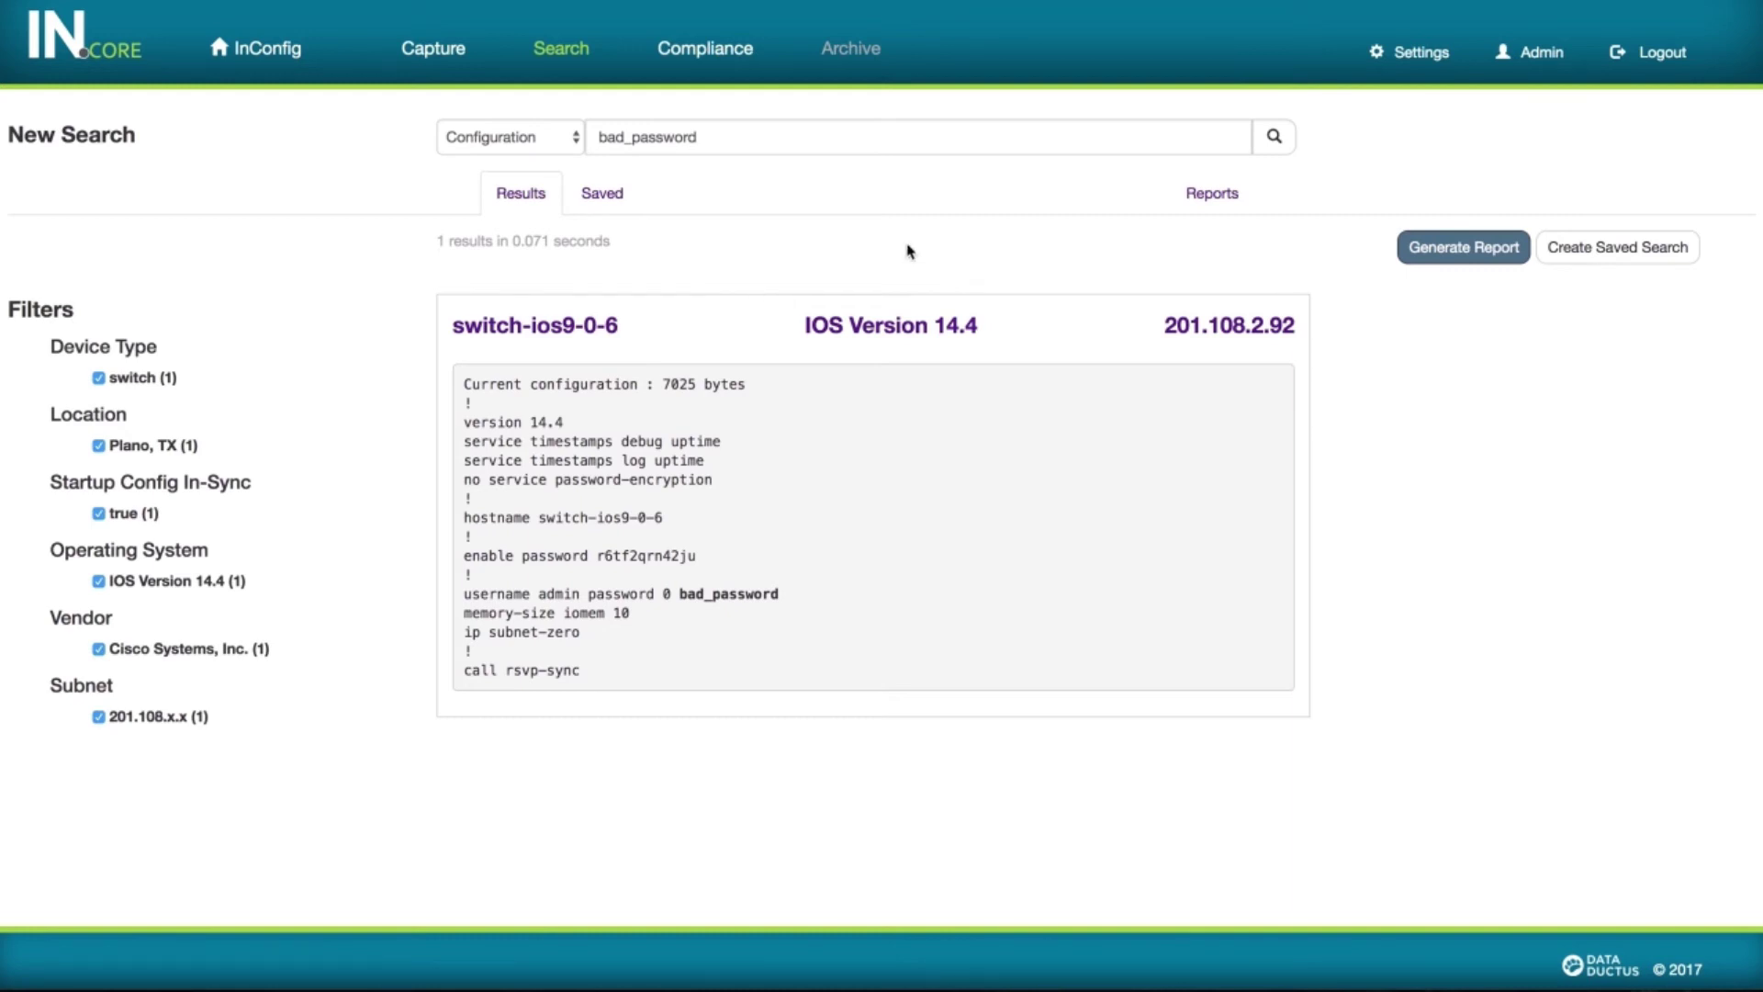
pyautogui.click(1435, 253)
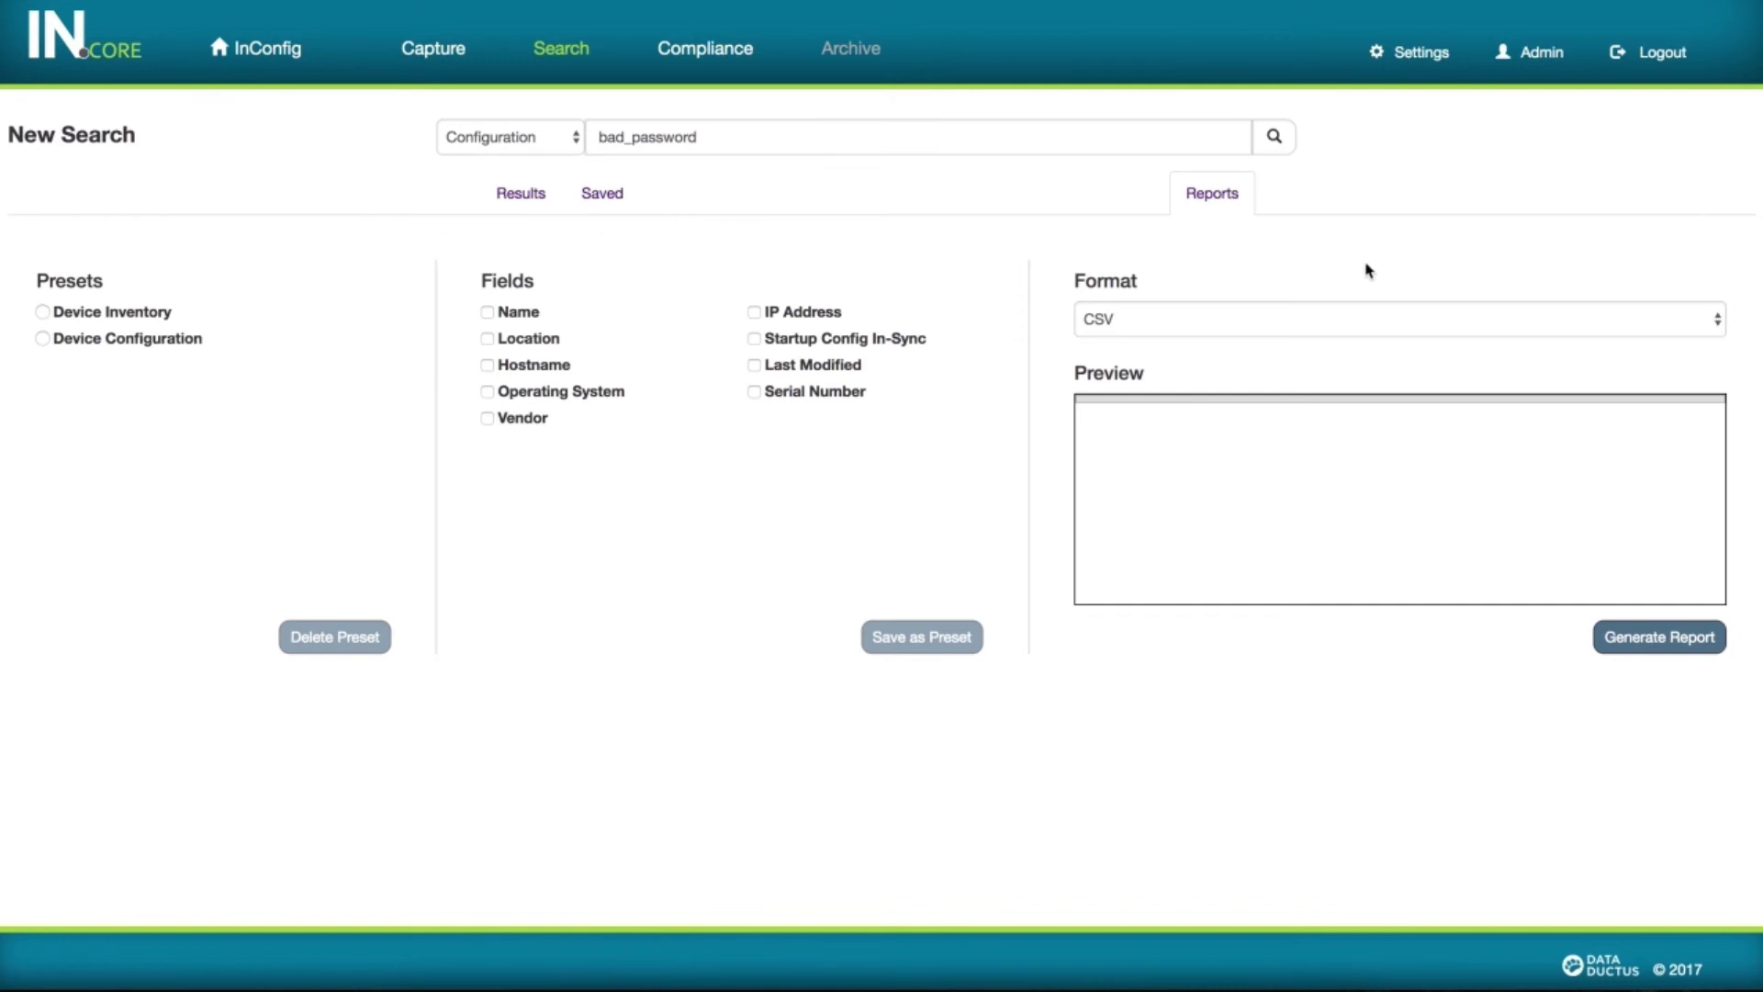
pyautogui.click(44, 313)
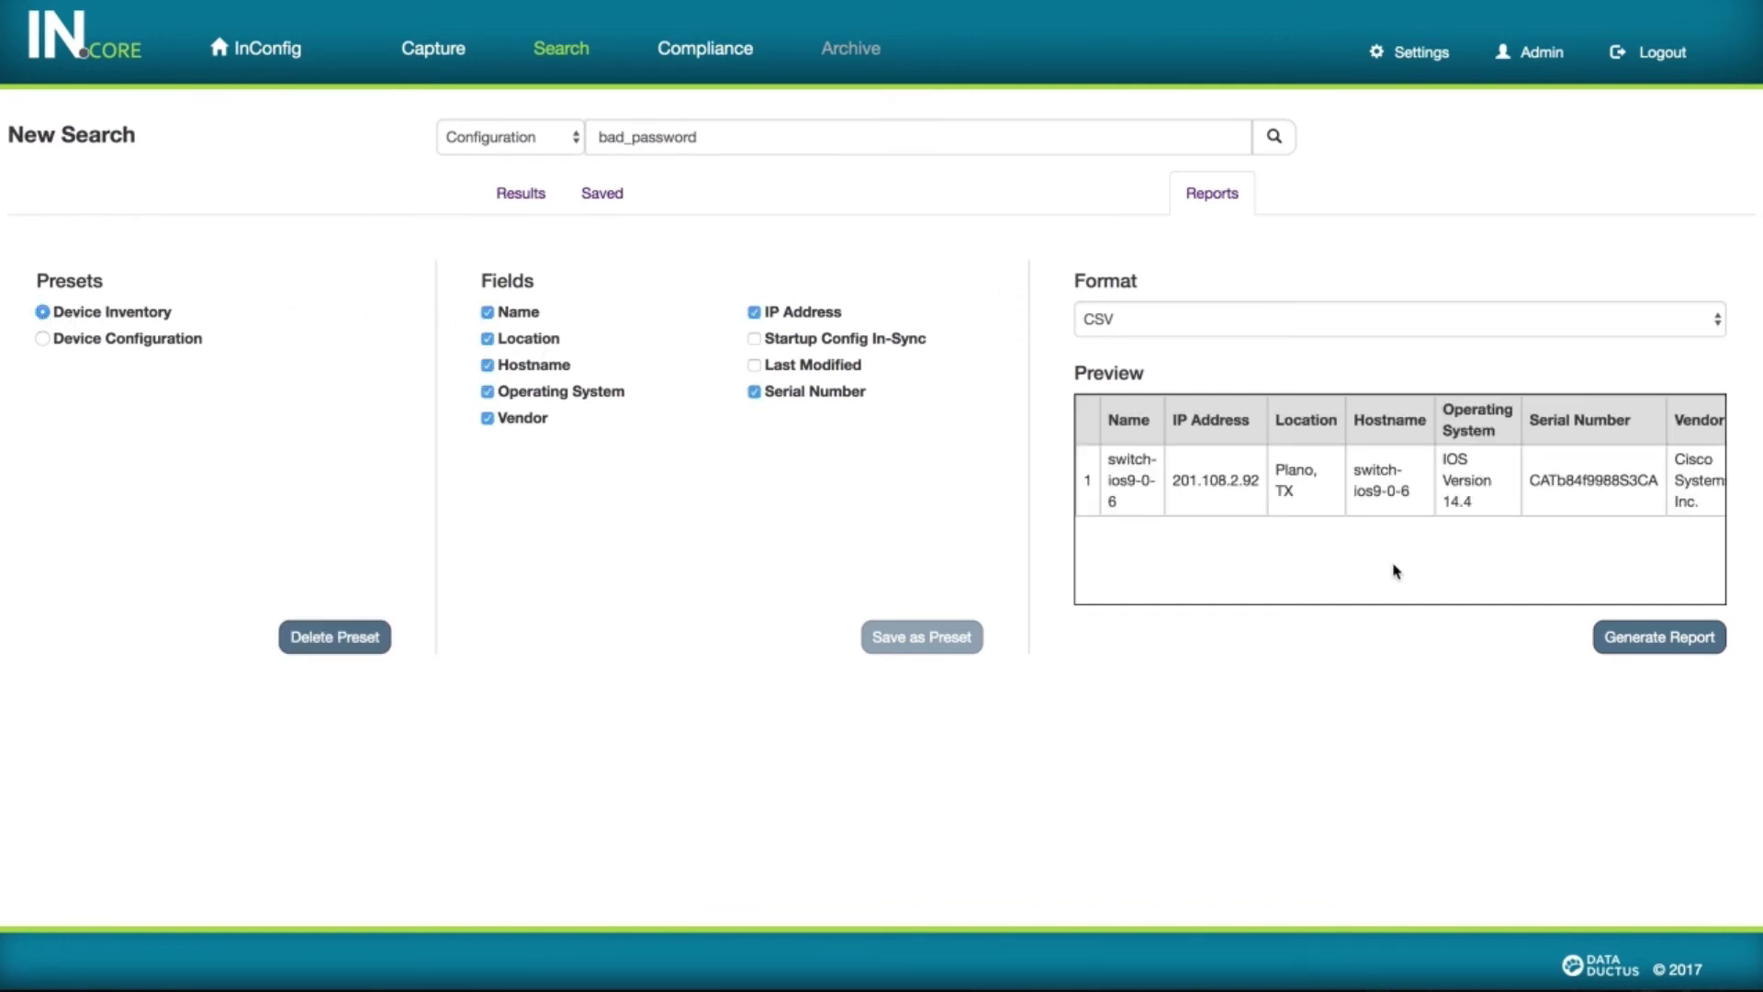
pyautogui.hscroll(2, 1470, 519)
pyautogui.hscroll(-2, 1469, 520)
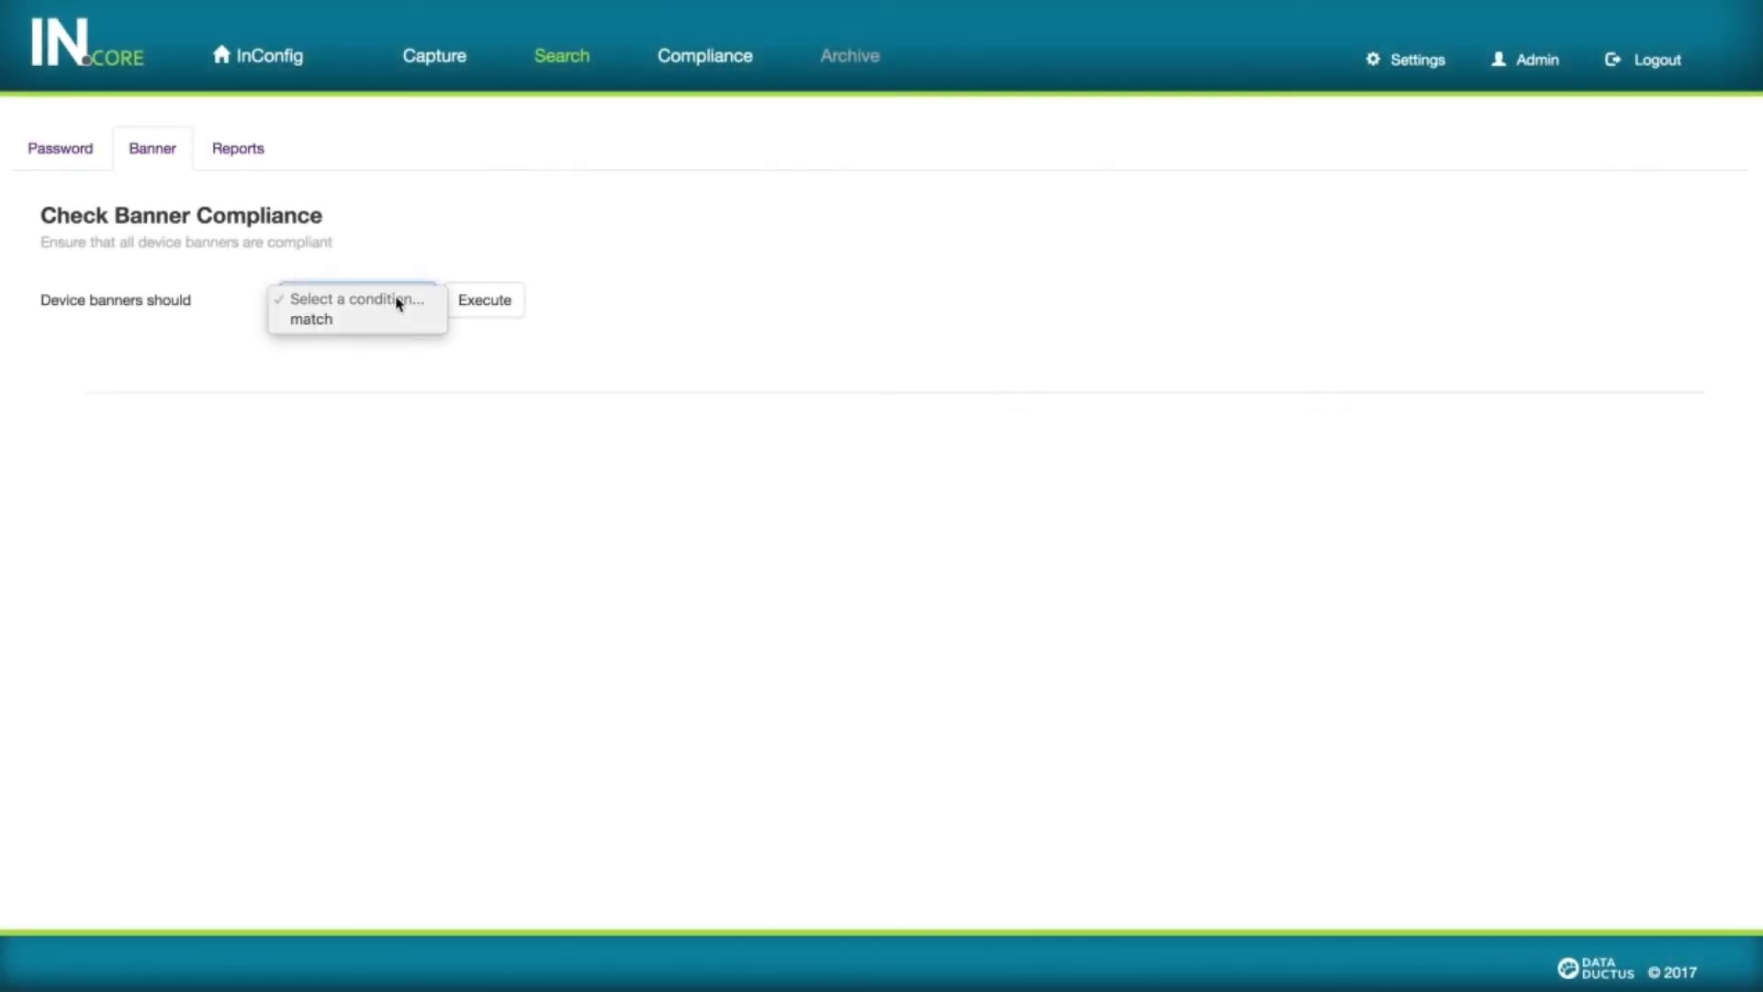
# Run a 'match' banner check for New Corporate Banner, then preview a Device Configuration report
pyautogui.click(384, 312)
pyautogui.click(552, 320)
pyautogui.write('New Corporate Banner')
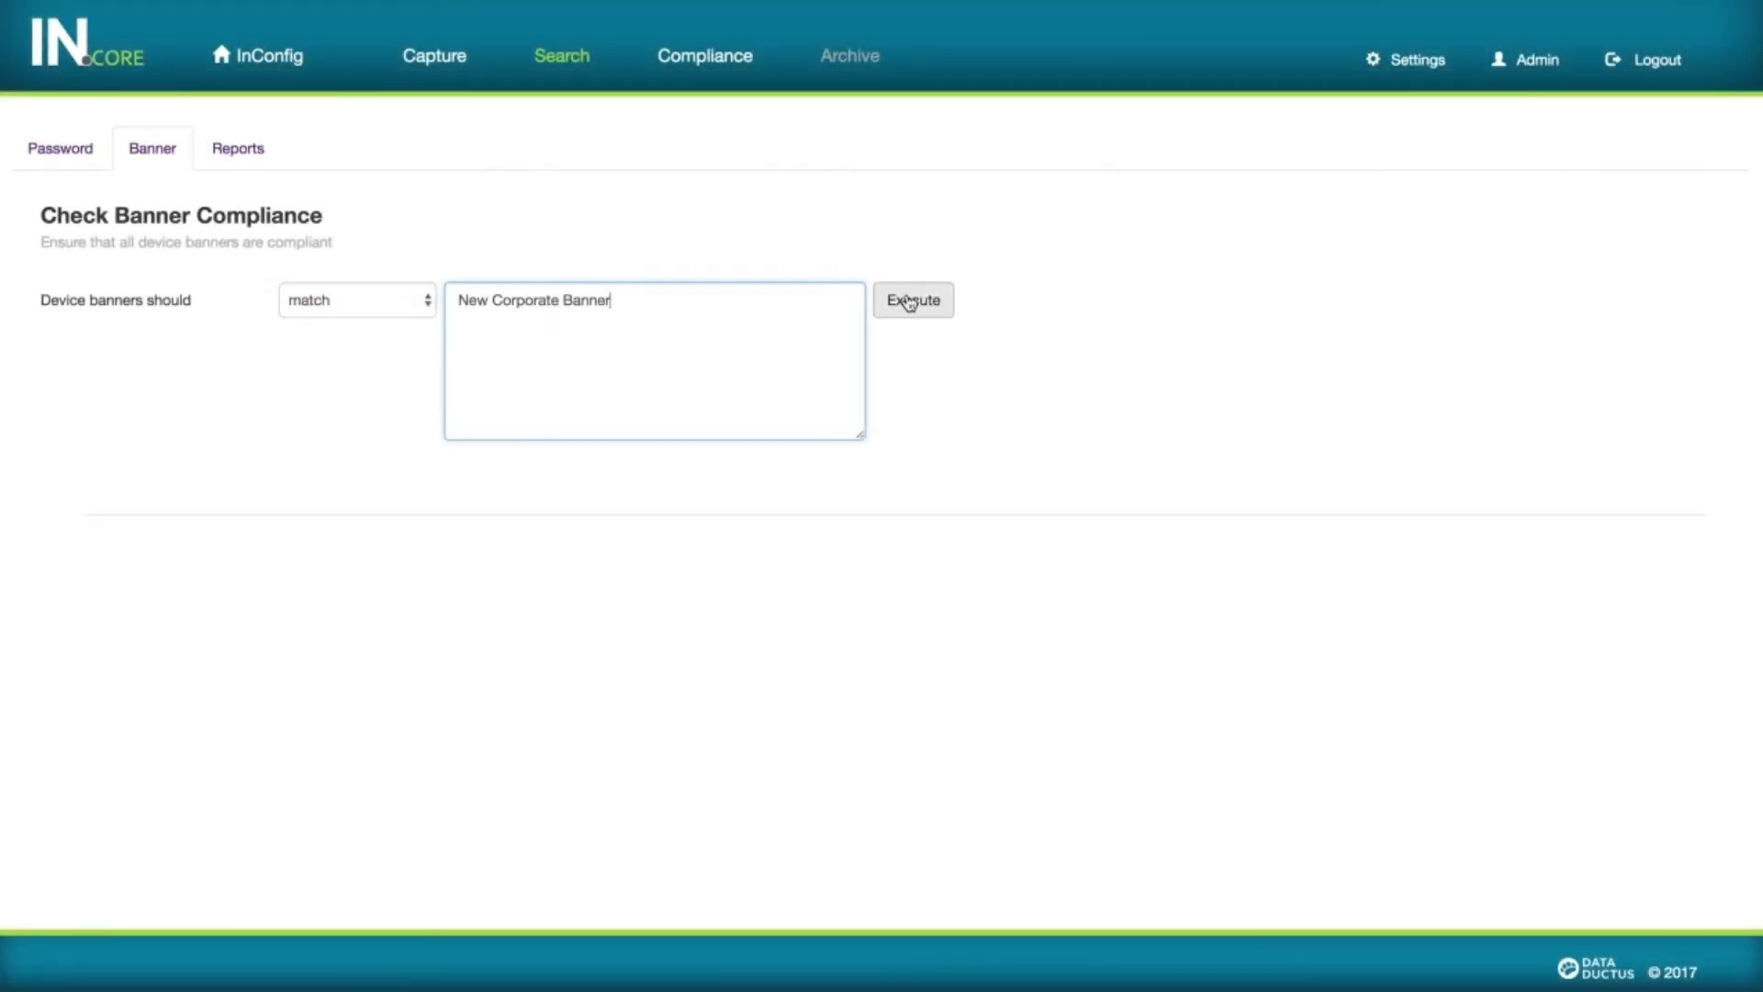
pyautogui.click(912, 299)
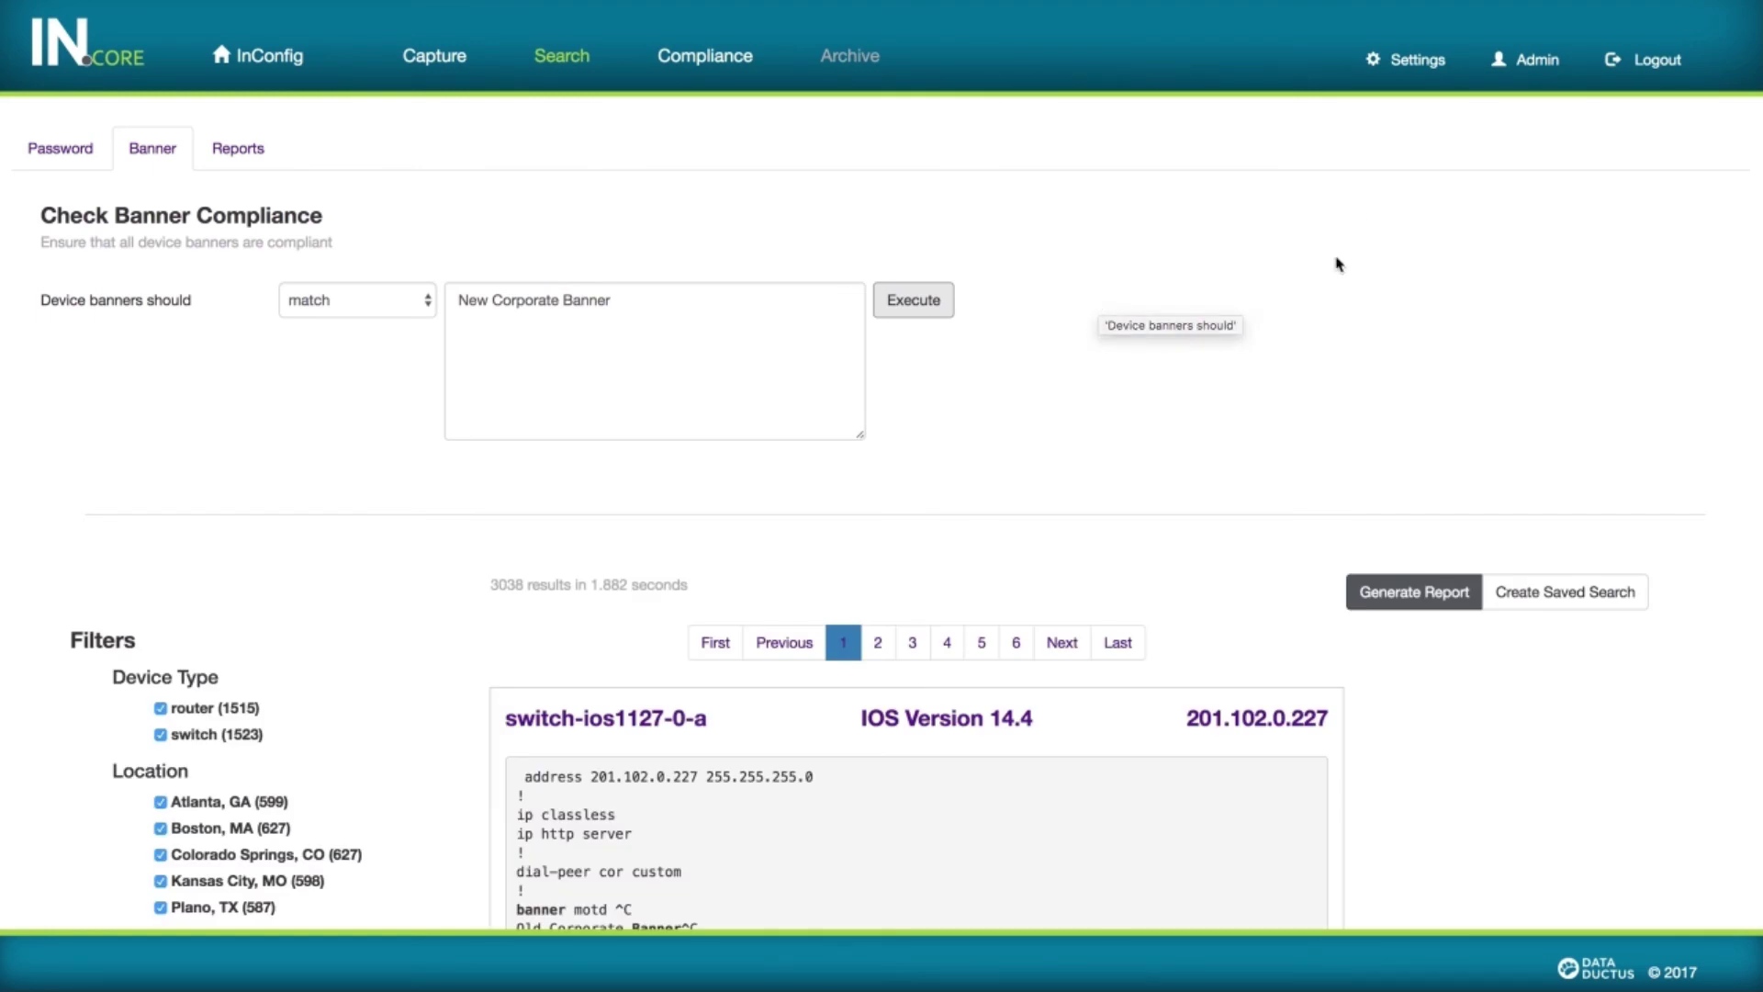
pyautogui.scroll(-2, 1119, 406)
pyautogui.scroll(-5, 1120, 406)
pyautogui.scroll(-2, 1118, 407)
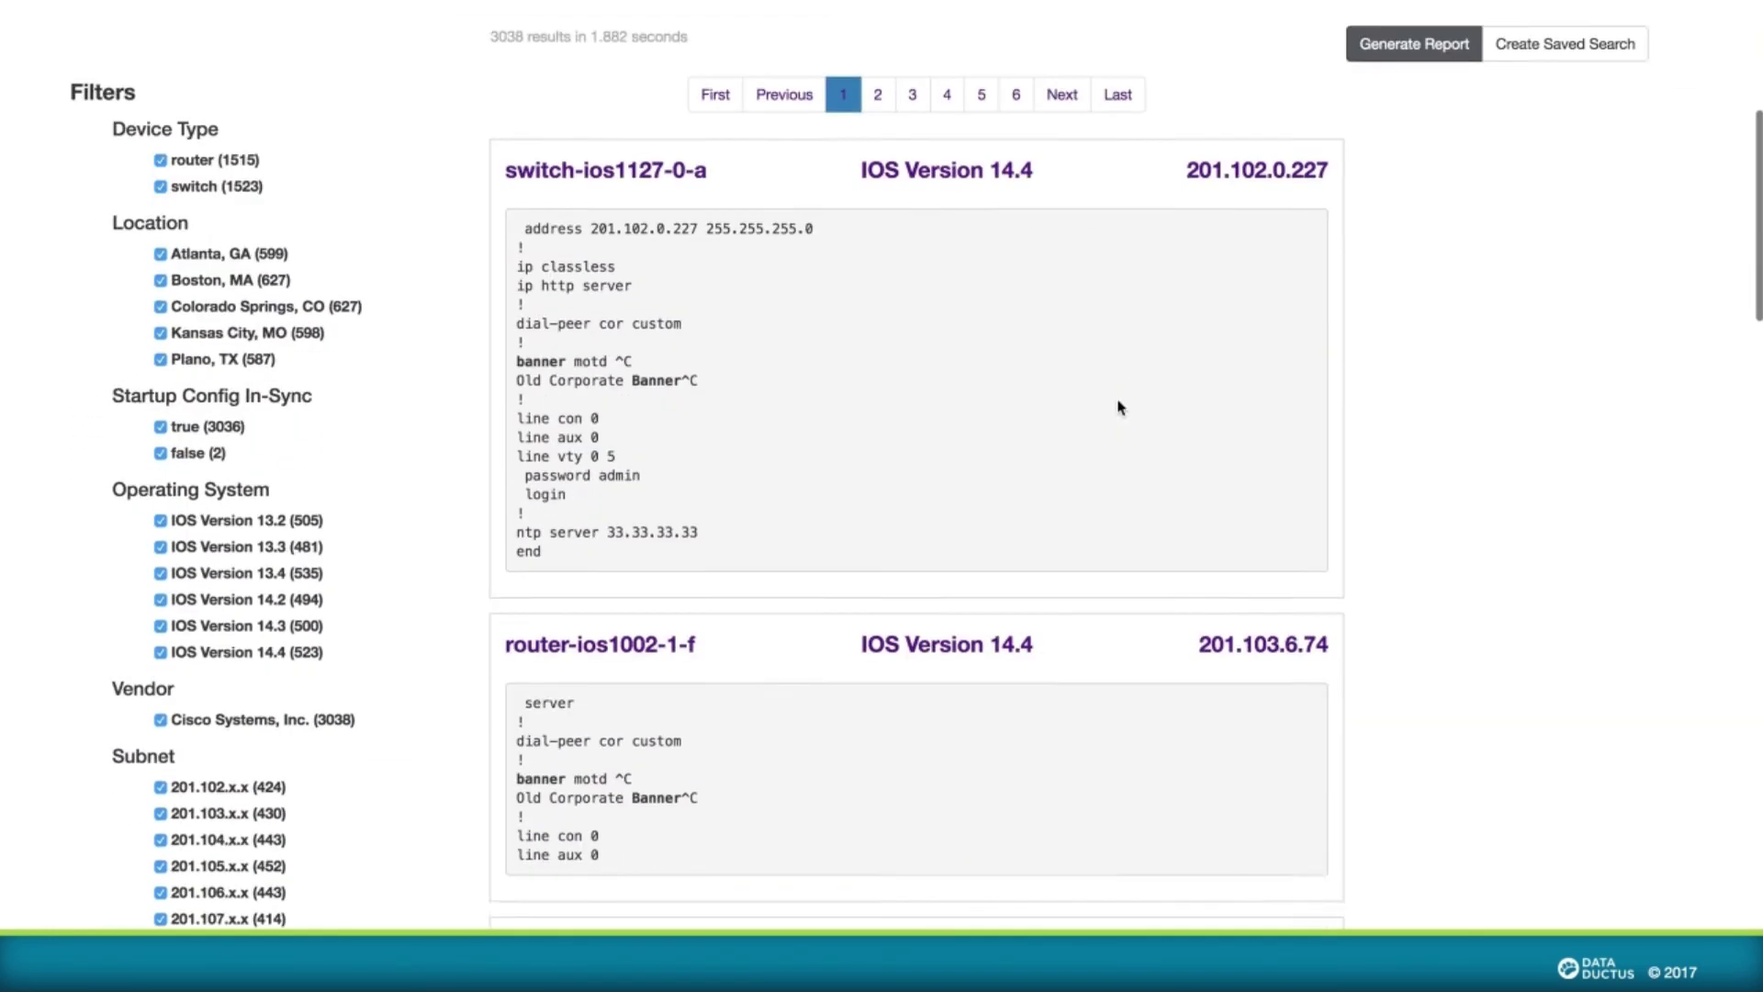
pyautogui.scroll(2, 1119, 406)
pyautogui.scroll(3, 1119, 406)
pyautogui.scroll(2, 1119, 416)
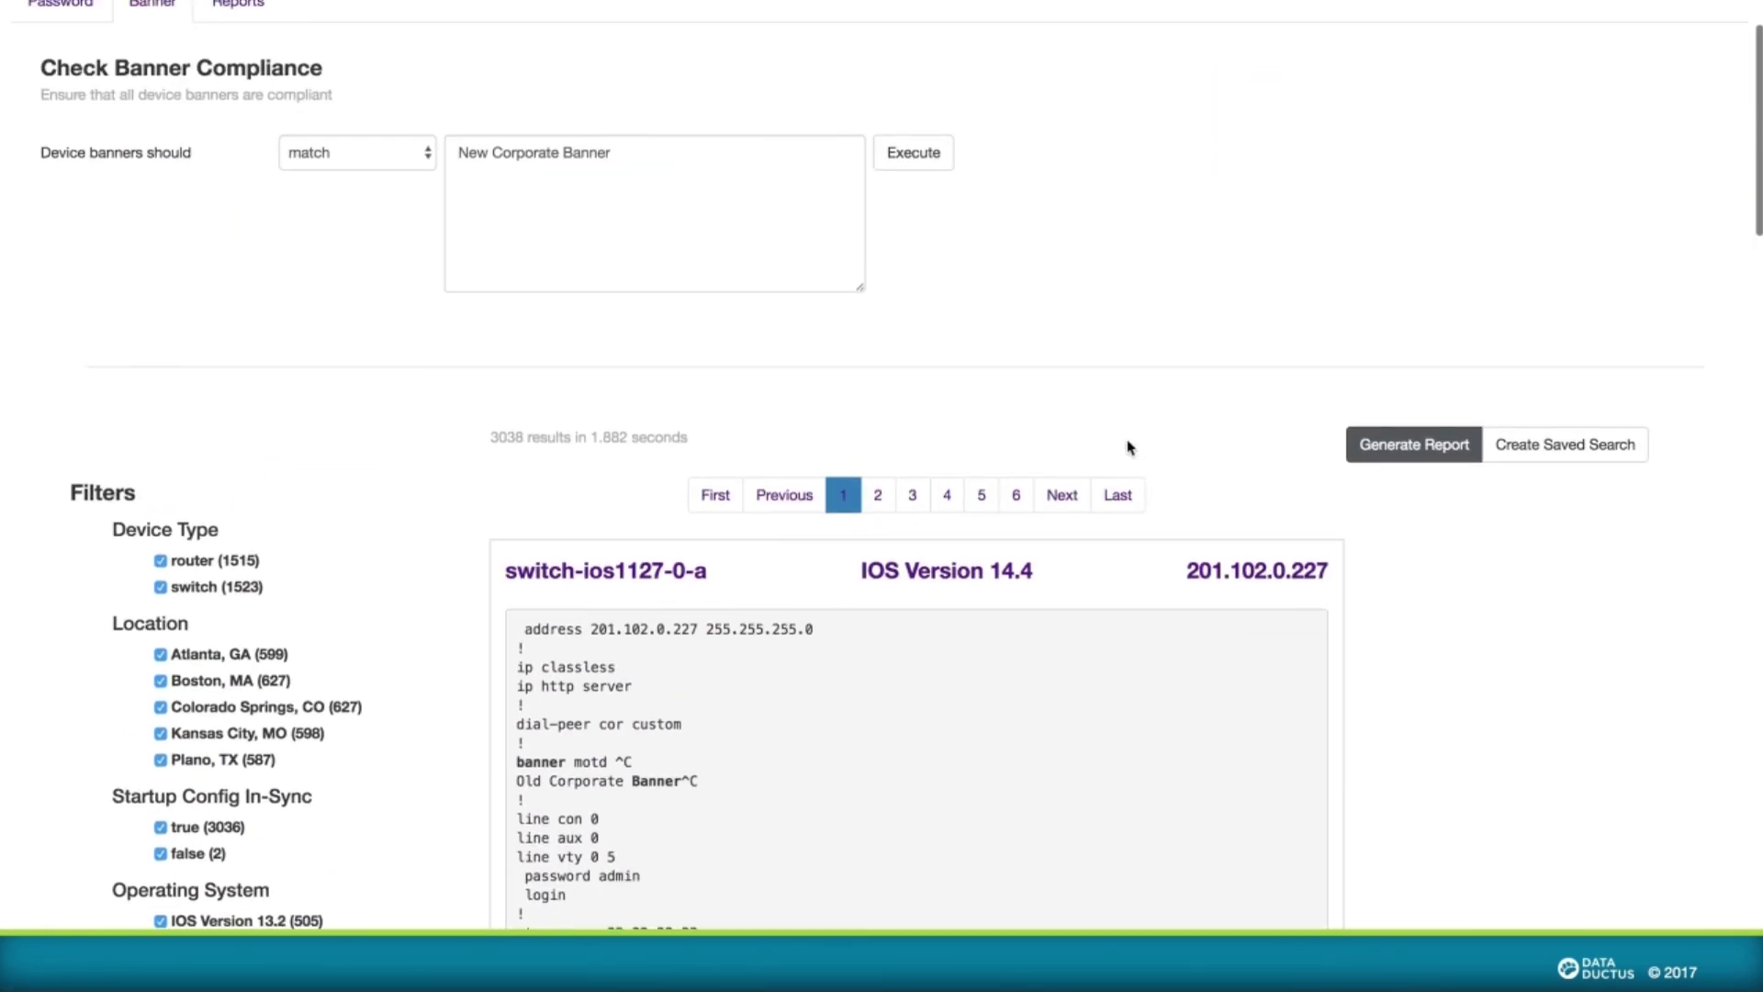
pyautogui.click(1409, 452)
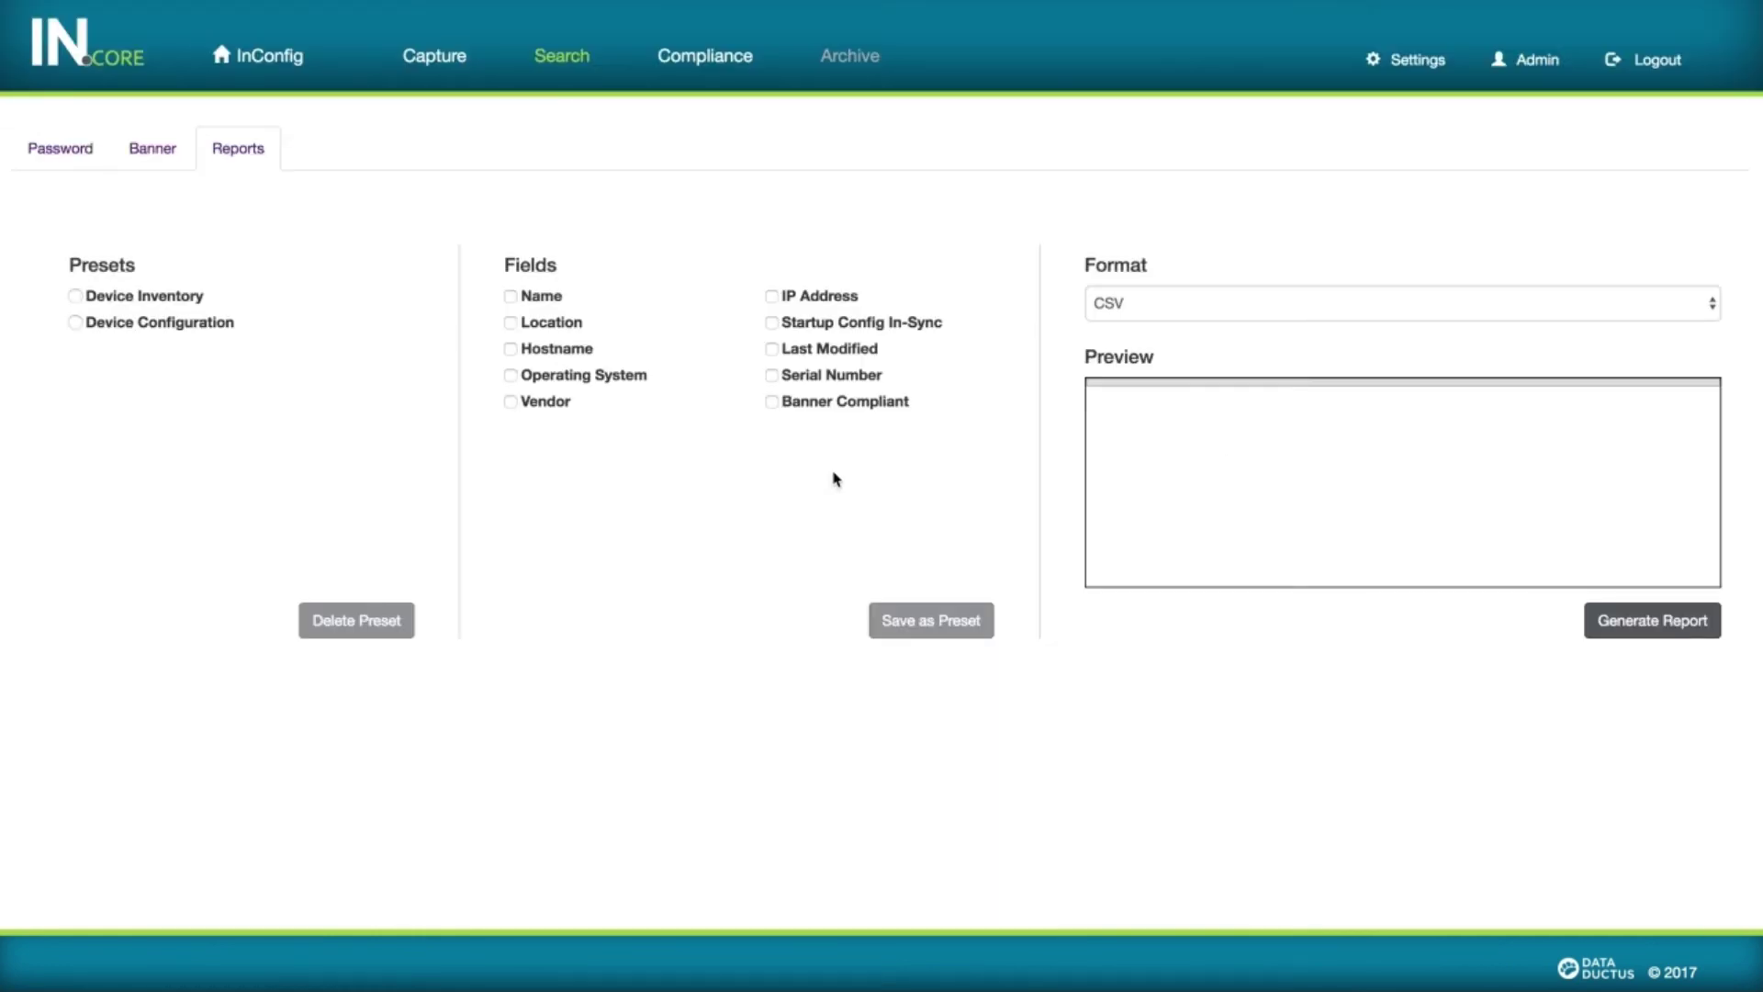
pyautogui.click(76, 324)
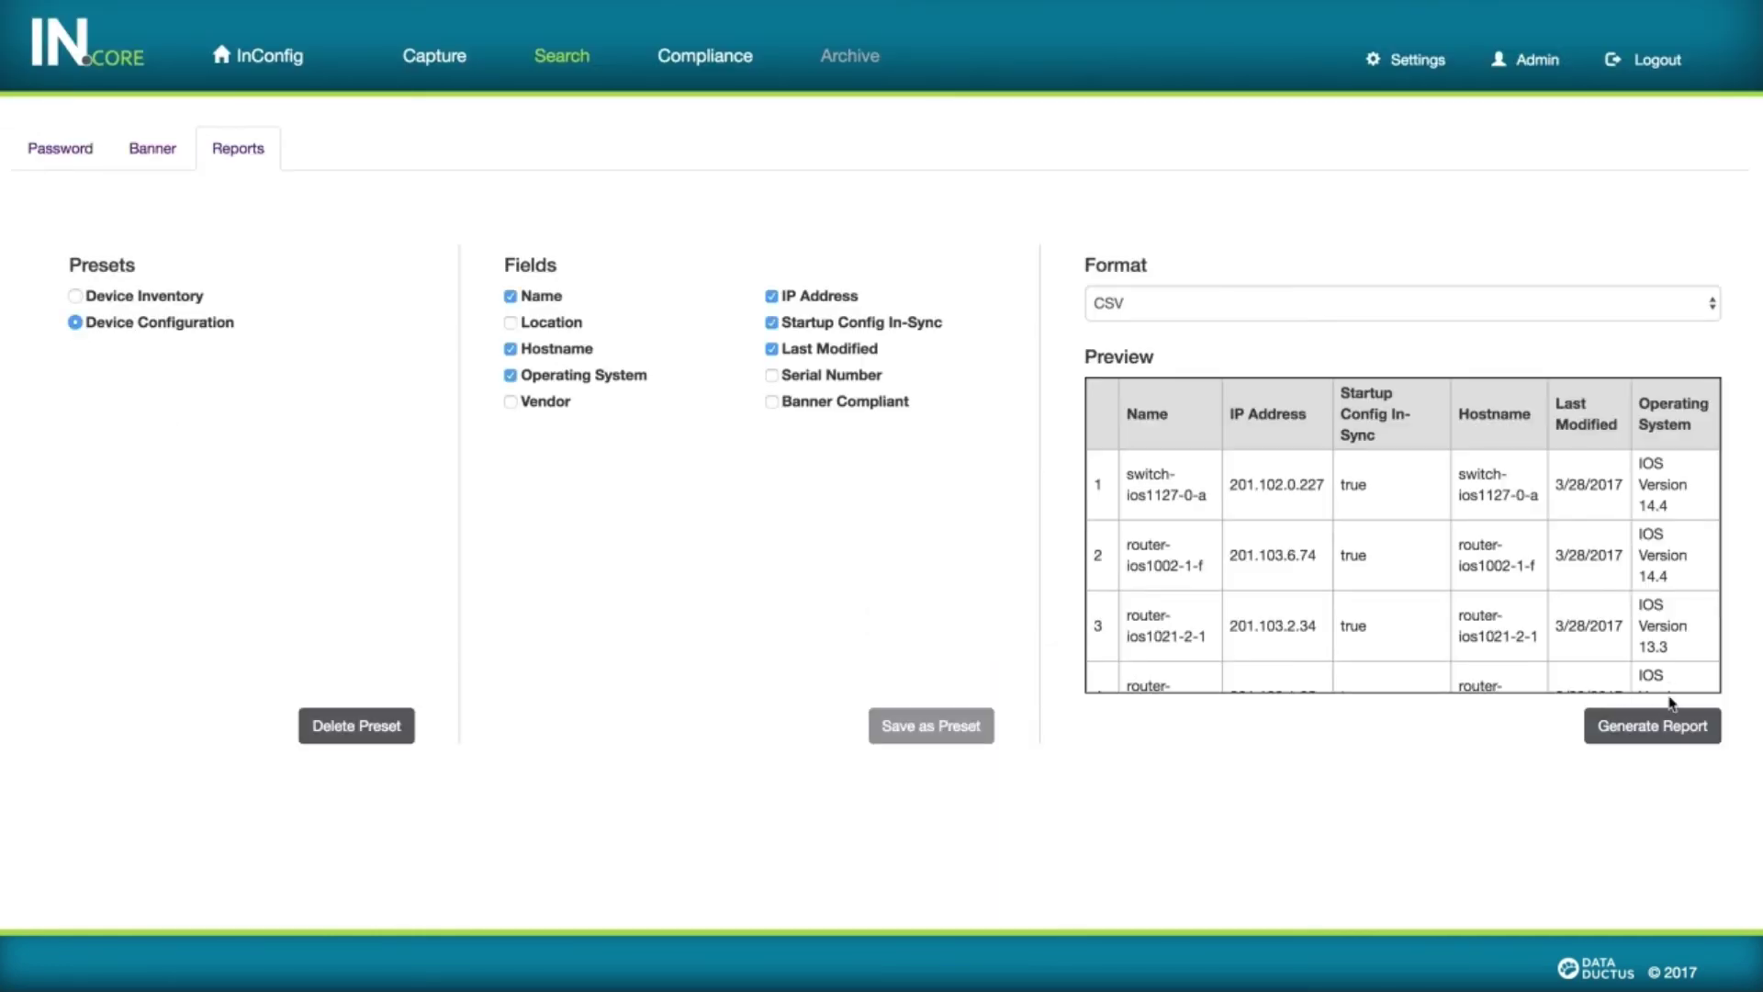